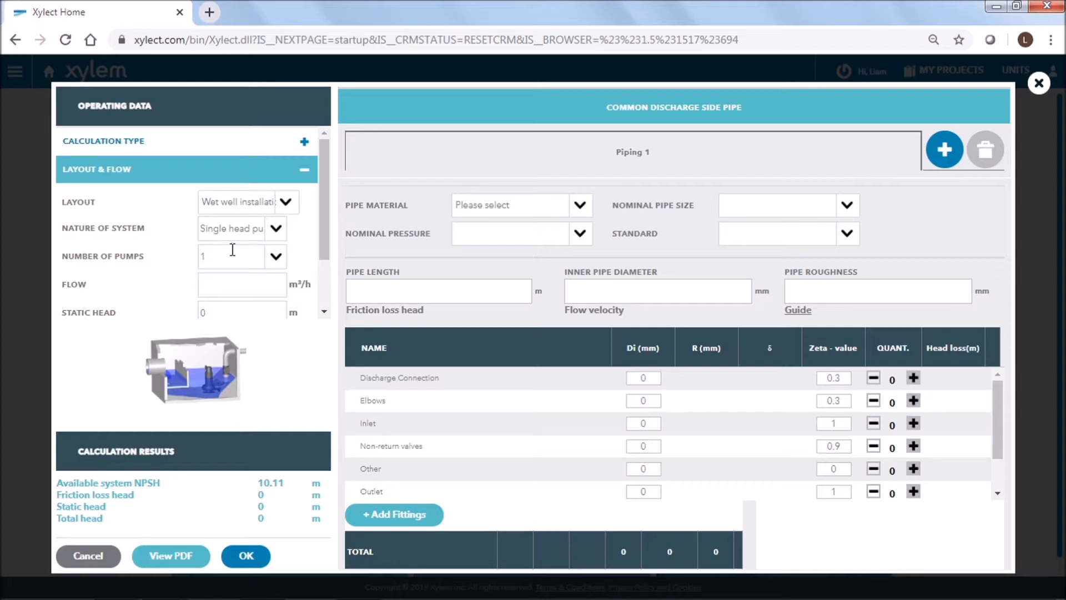
Step: Set the layout to Closed circulating system and the flow to 10 m³/h
click(285, 203)
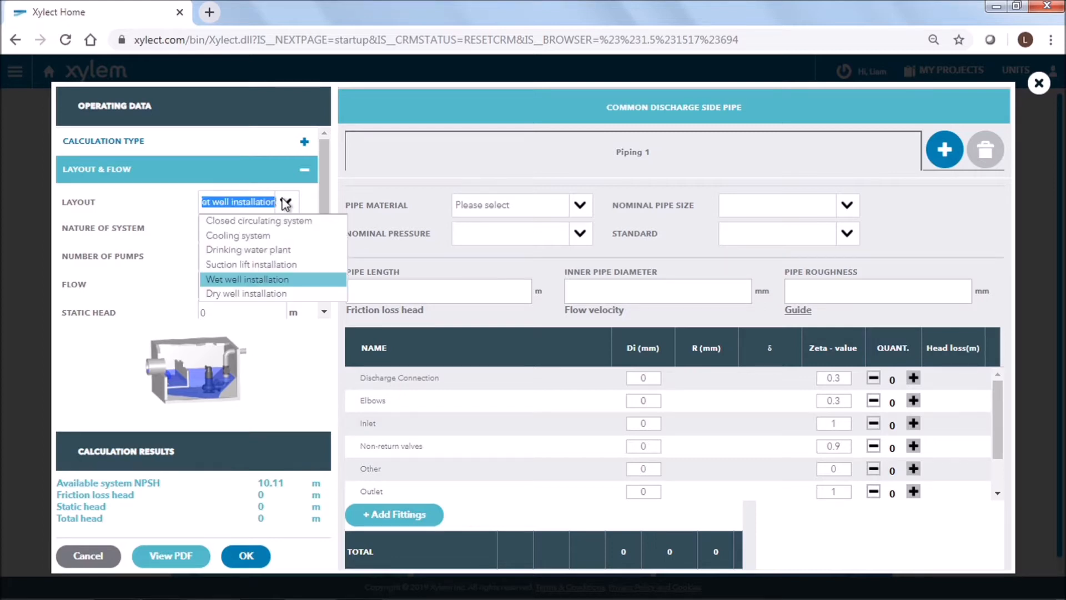
click(286, 227)
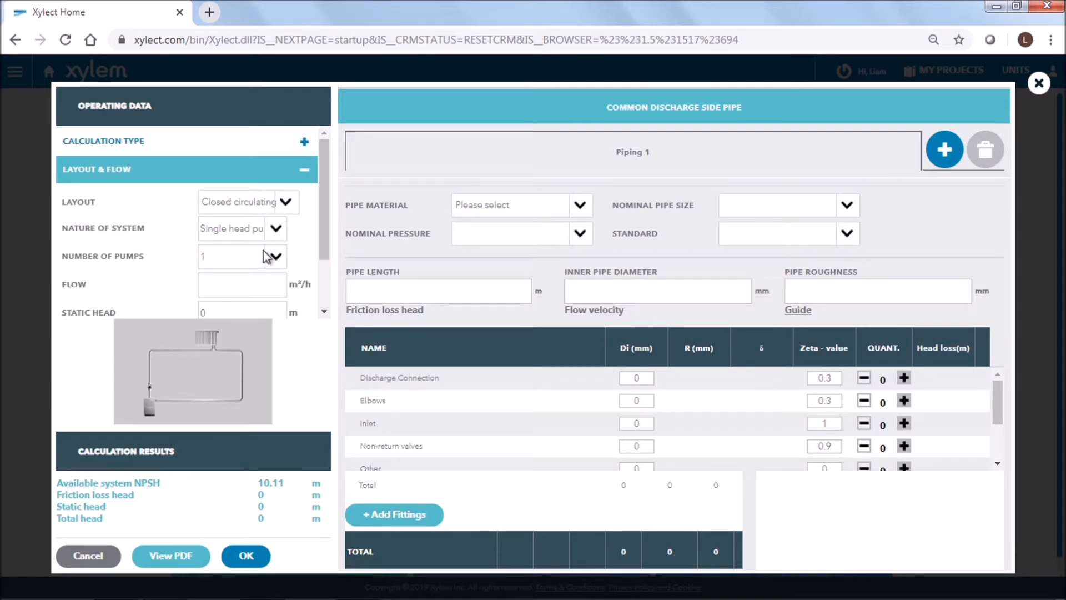
click(242, 282)
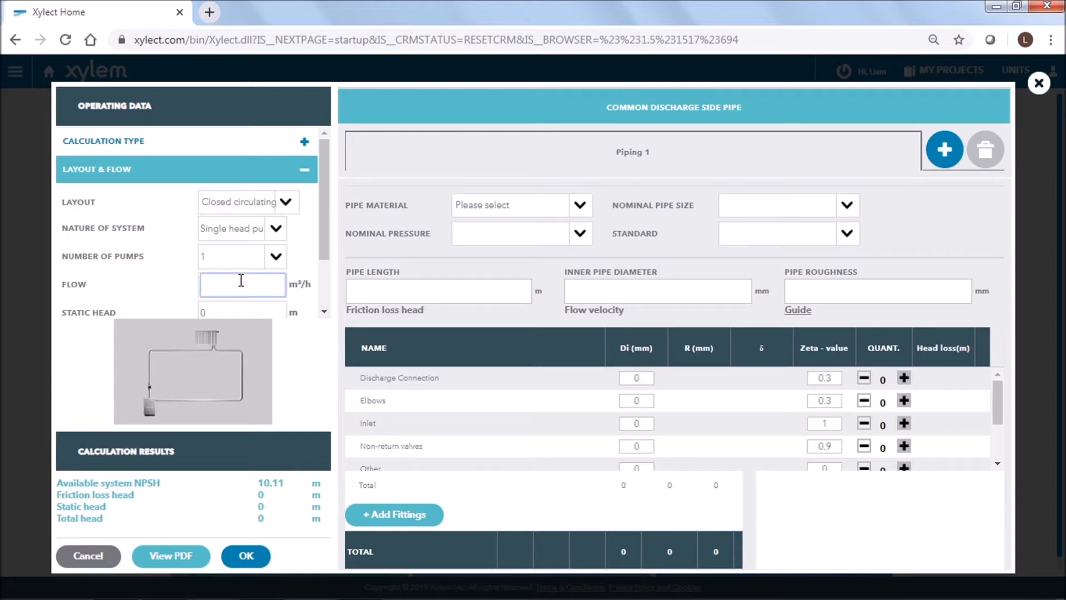
text(10)
drag(327, 252, 327, 299)
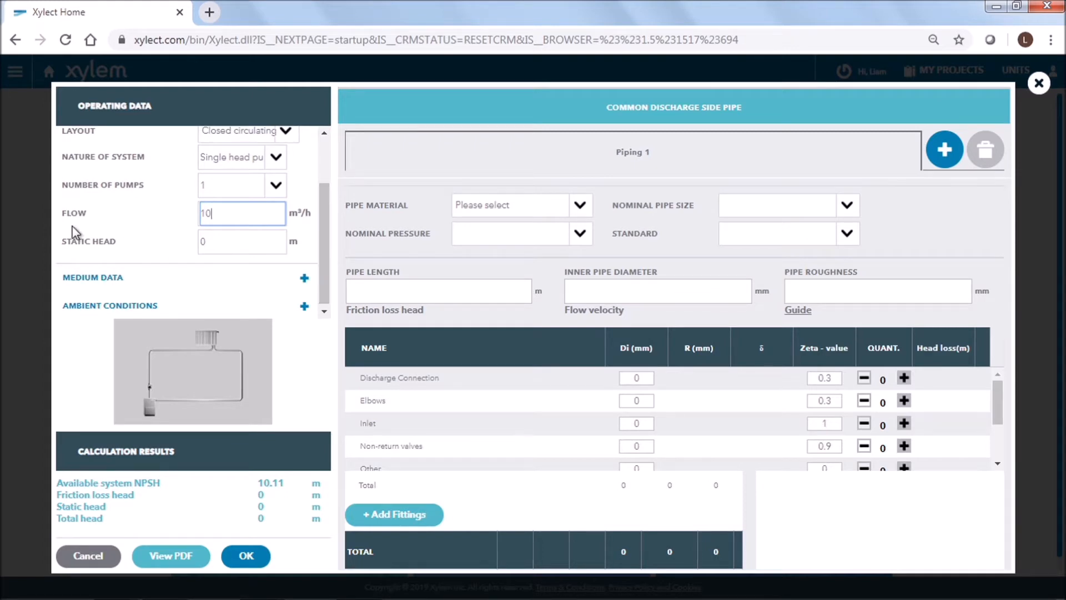
Step: Set the pumped fluid temperature to 50 °C in the medium data and open the ambient conditions
click(106, 281)
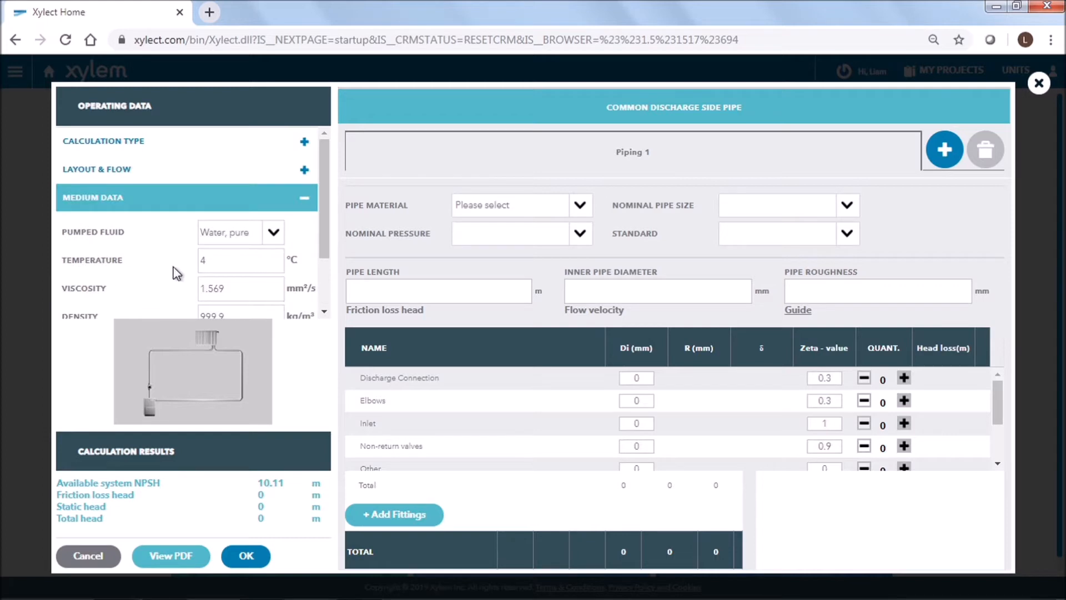
drag(324, 244, 325, 278)
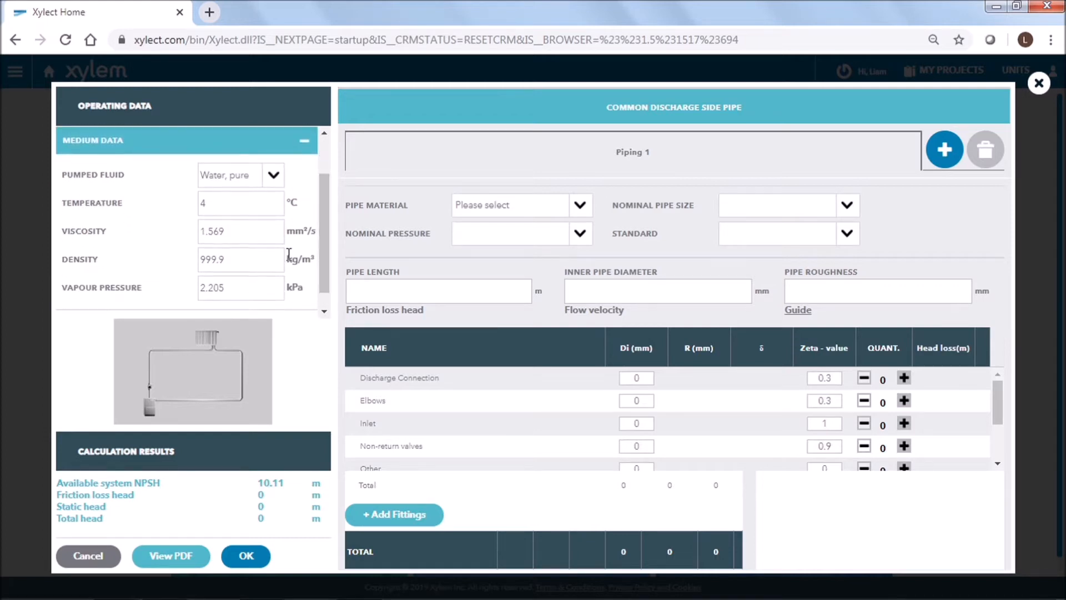
click(233, 203)
key(BackSpace)
text(50)
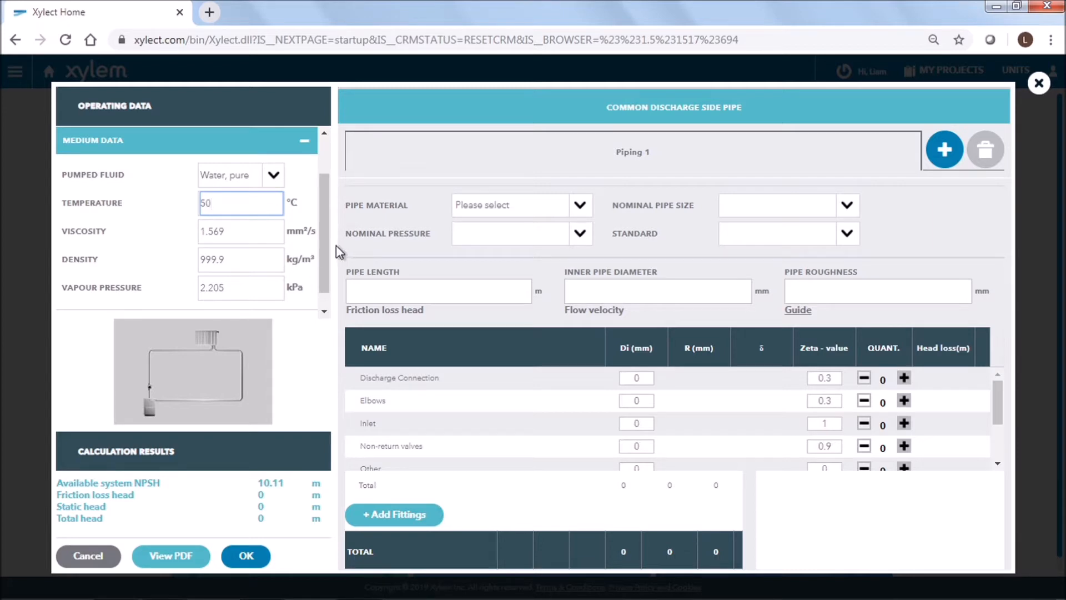
scroll(328, 250, down, 1)
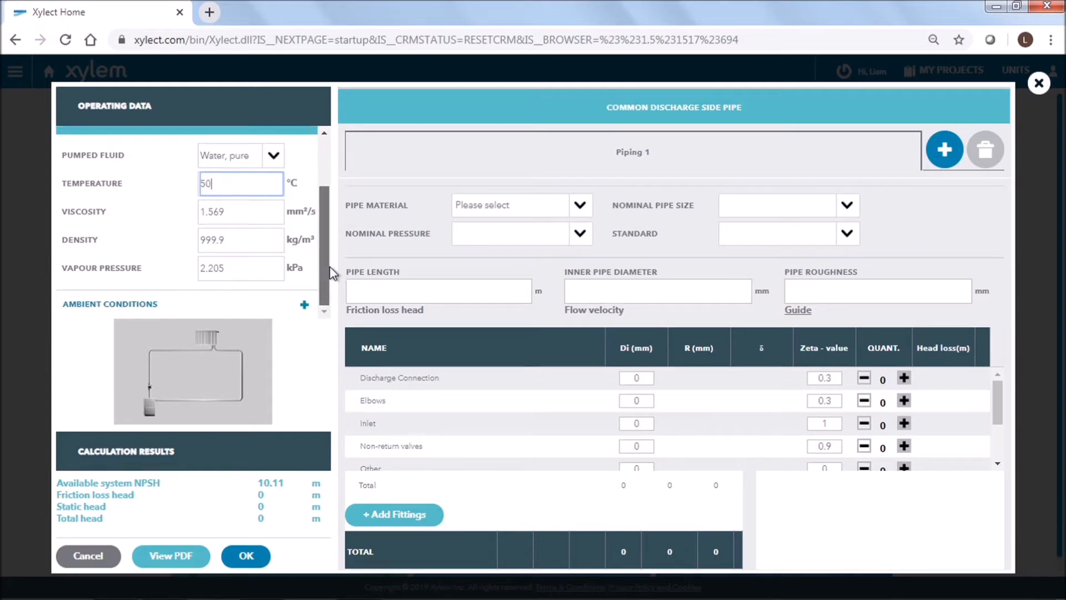
click(281, 303)
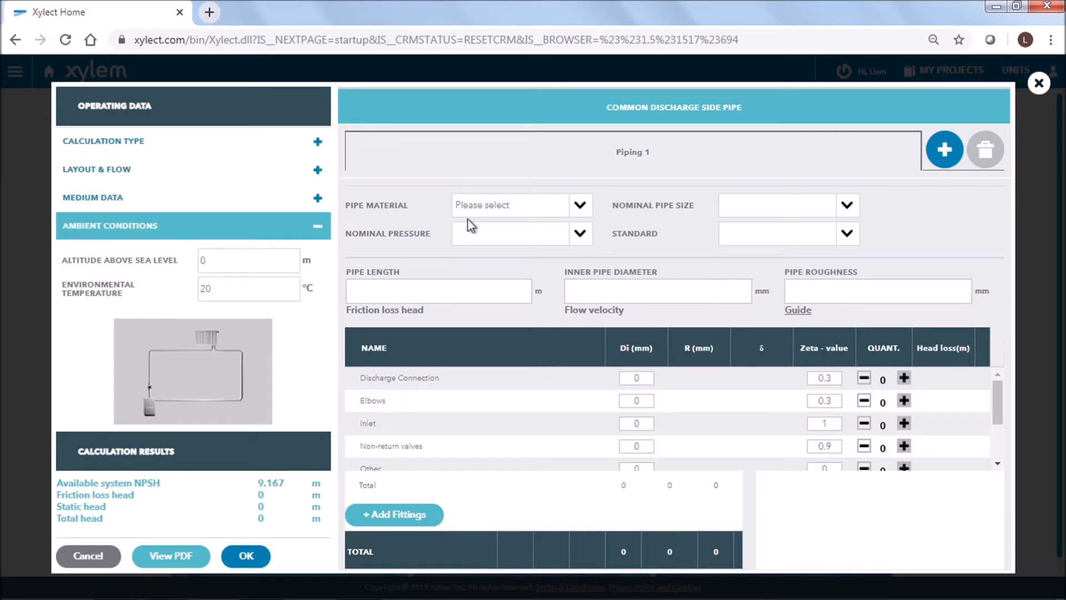
Step: Choose Steel galvanized as the pipe material and PN 16 as the nominal pressure
click(495, 211)
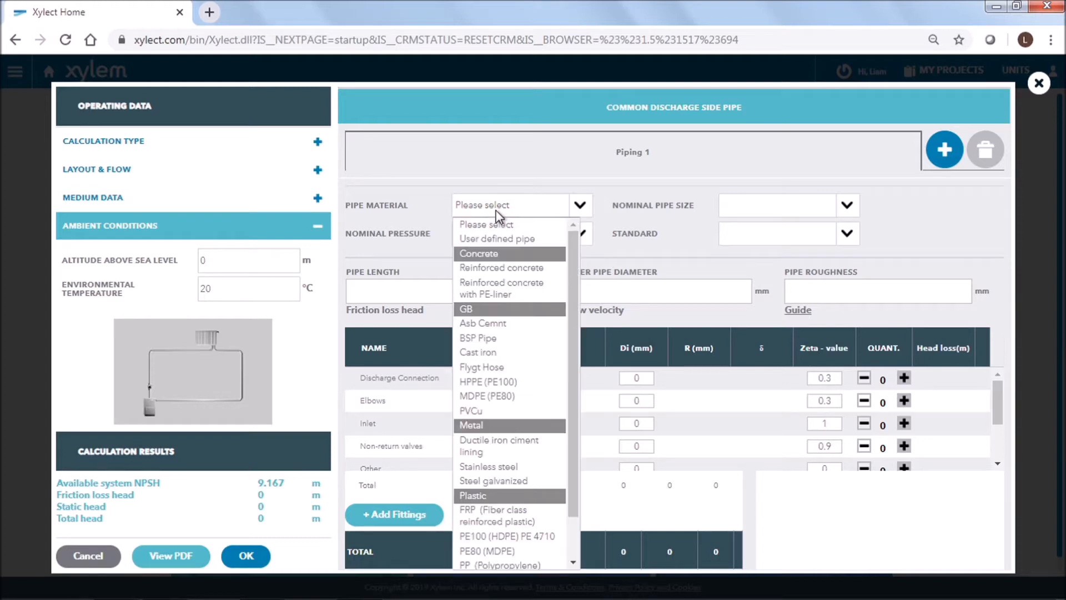
click(508, 480)
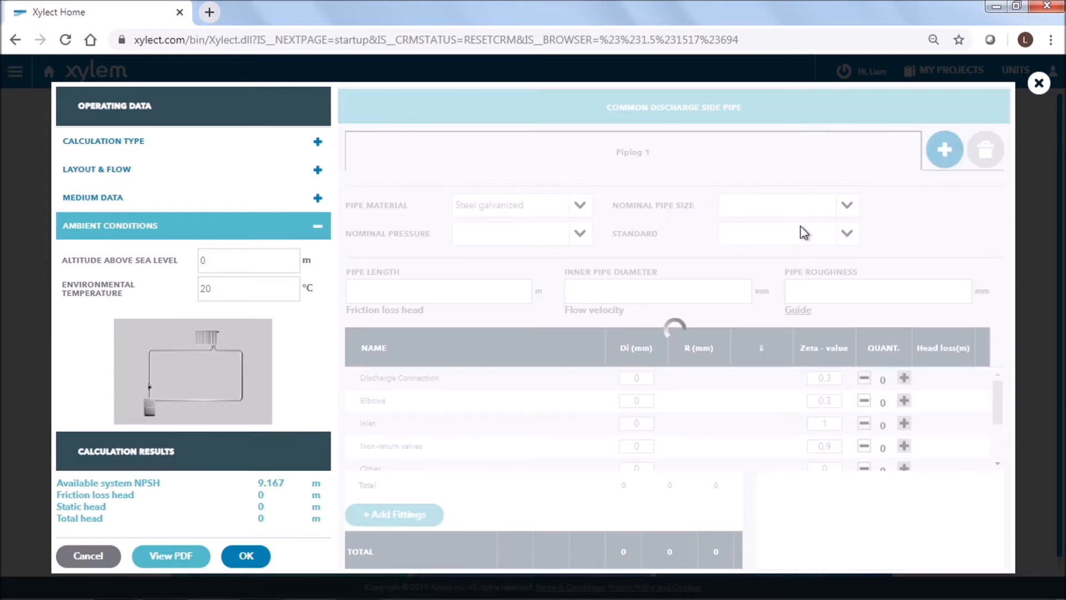
click(584, 236)
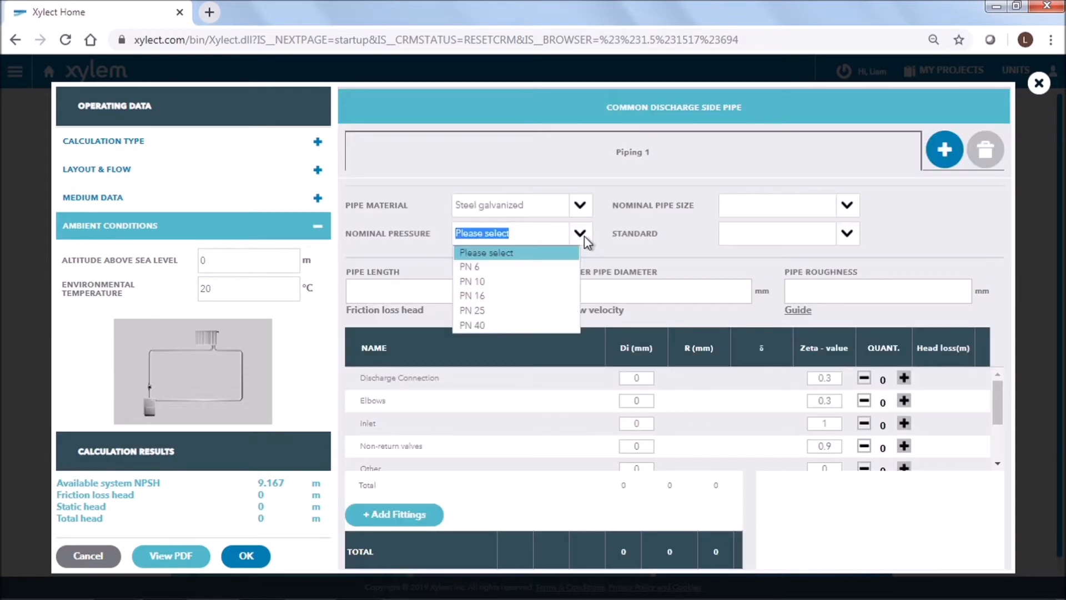
click(564, 297)
Step: Set the nominal pipe size to DN 40 (48,3x2,6 mm) and the standard to New piping
click(847, 206)
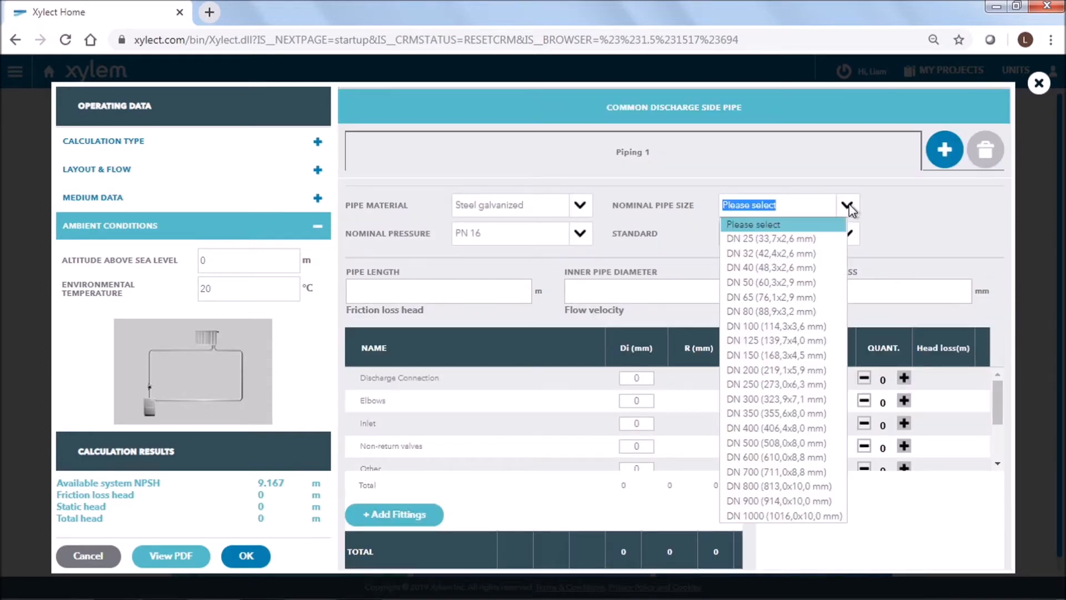
click(810, 268)
click(842, 235)
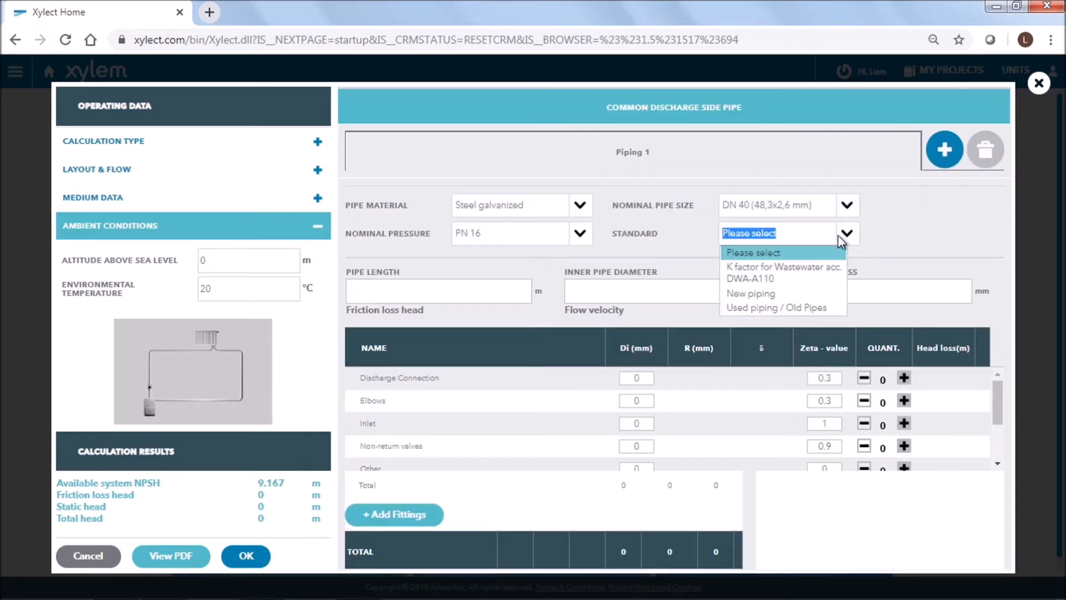
click(818, 296)
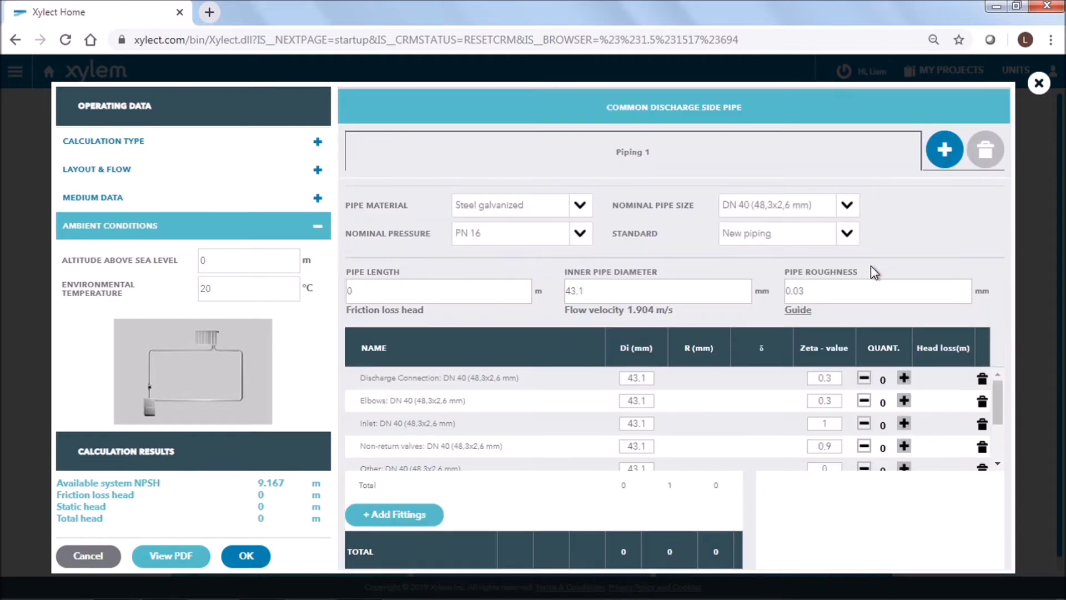
Step: Enter a pipe length of 45 m and 4 elbows, and confirm the head loss calculation
click(474, 293)
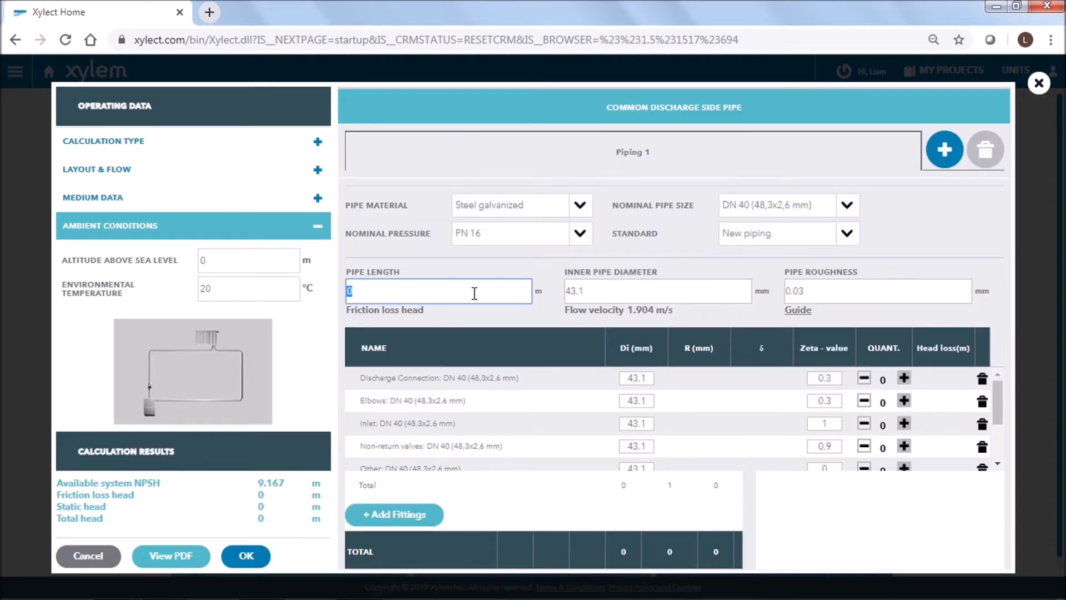
text(45)
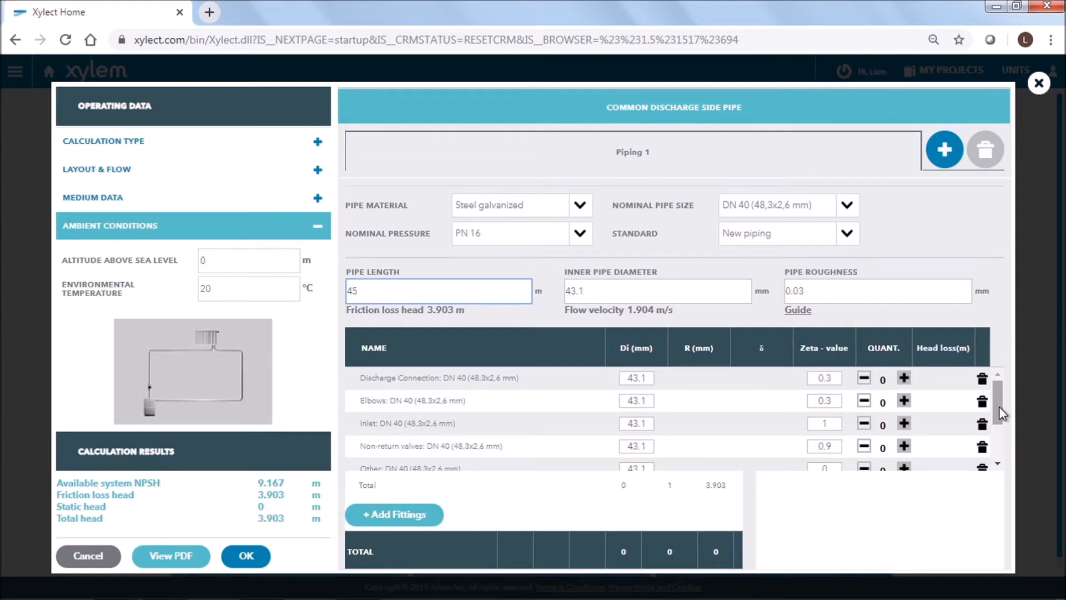
click(904, 400)
click(904, 400)
click(904, 400)
click(904, 400)
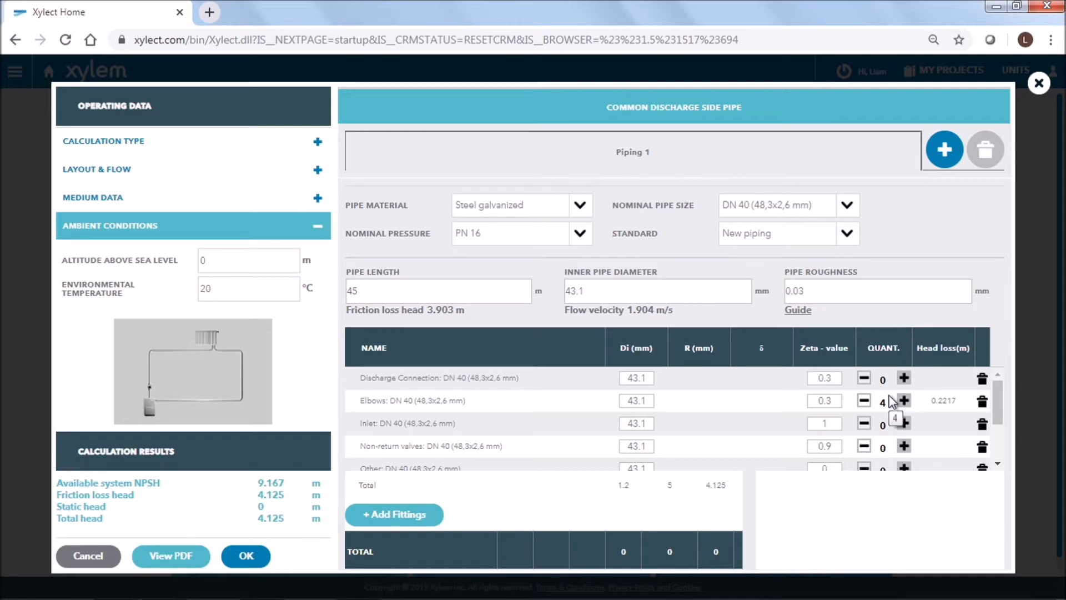
click(262, 556)
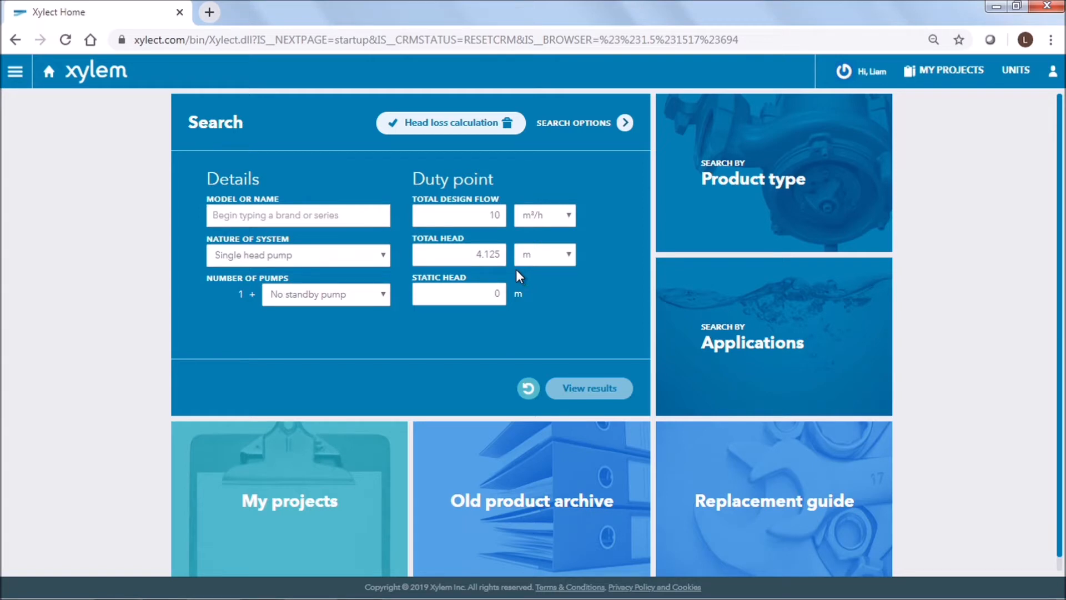
Step: Search for the ecocirc XL series as the model and view the matching products
click(358, 220)
text(ec)
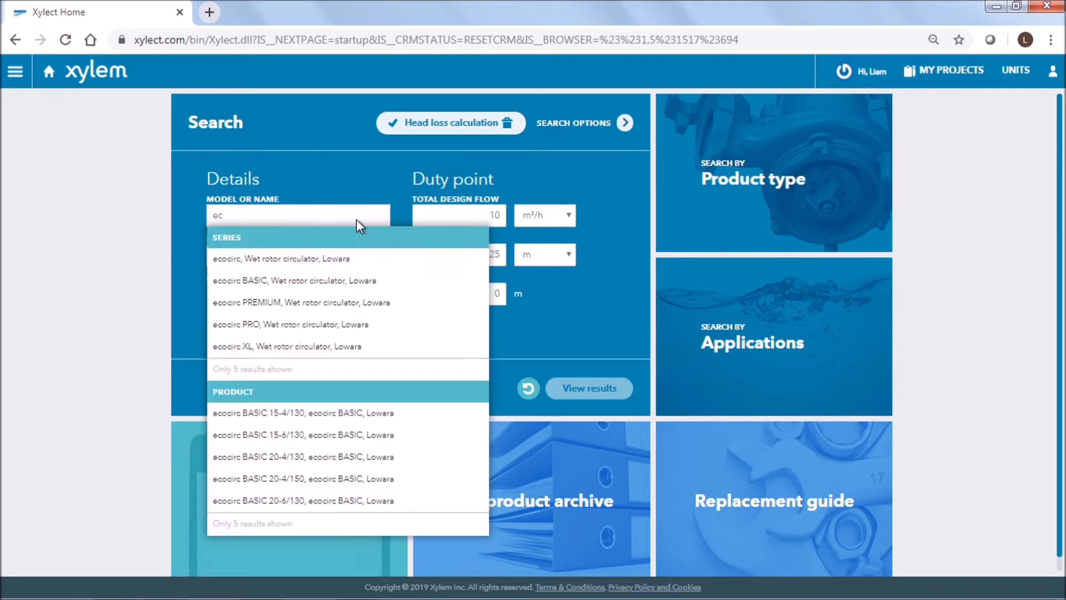
text(oc)
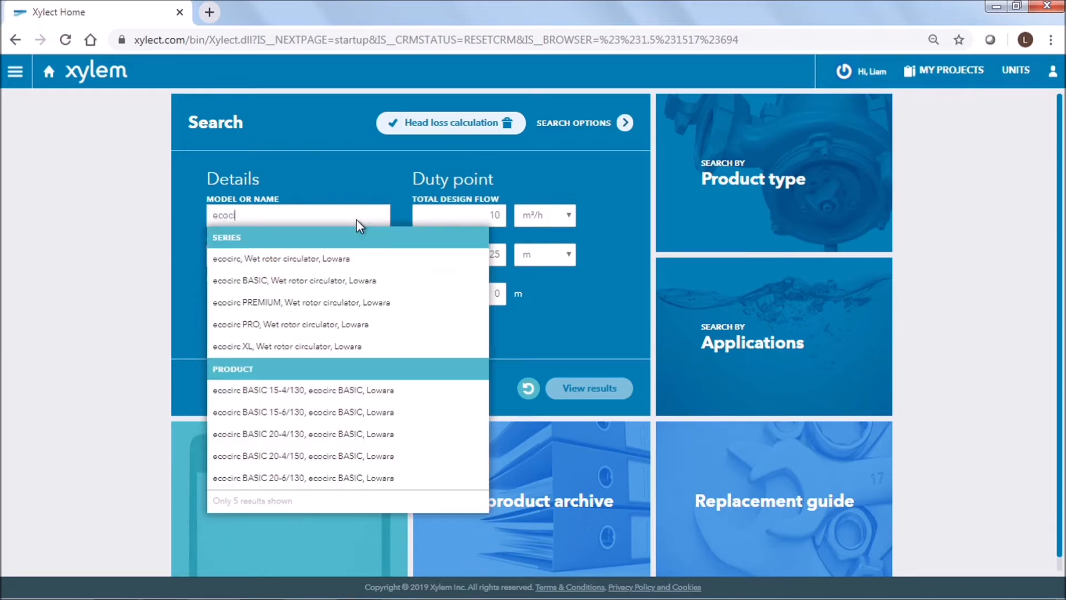
text(irc x)
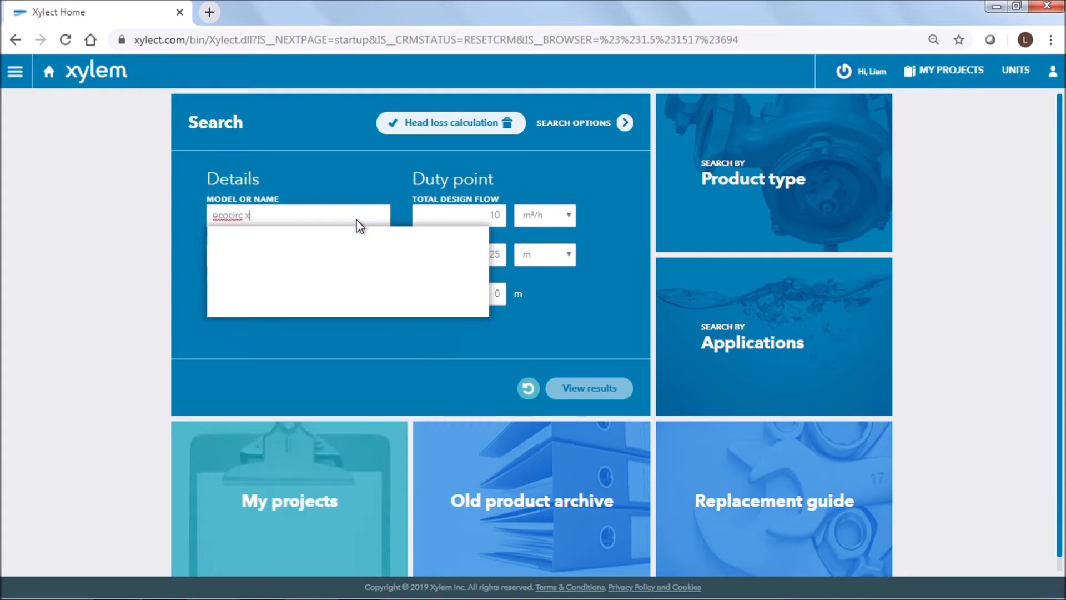
text(l)
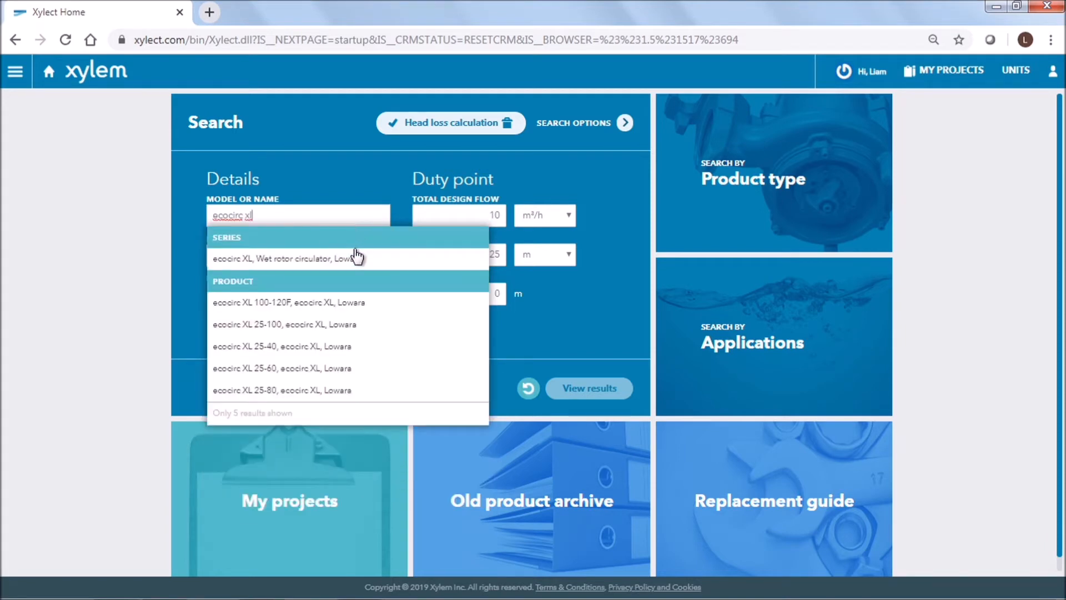
click(357, 257)
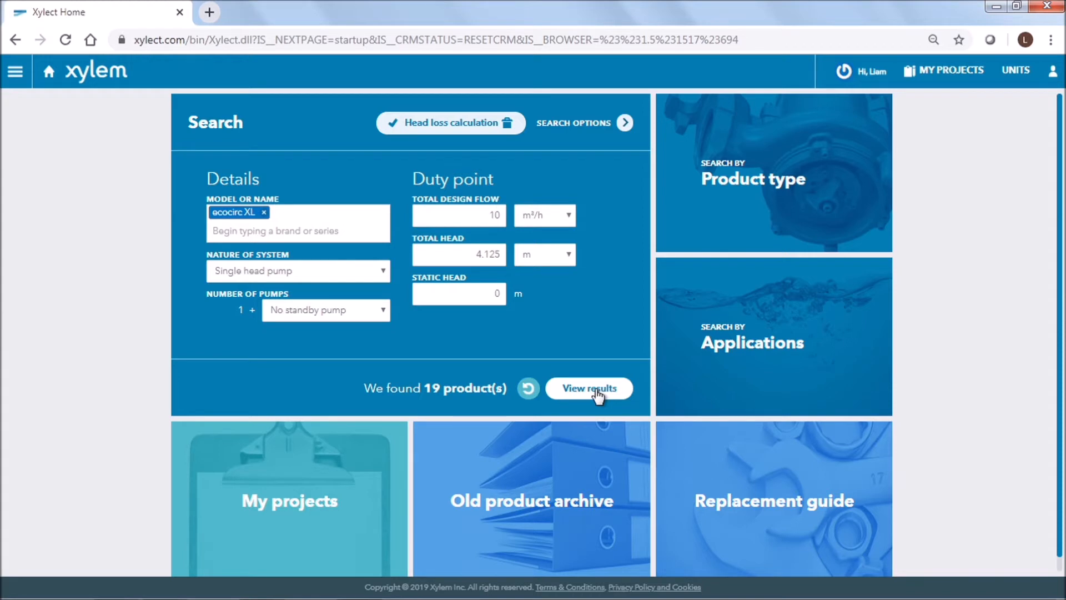
click(597, 391)
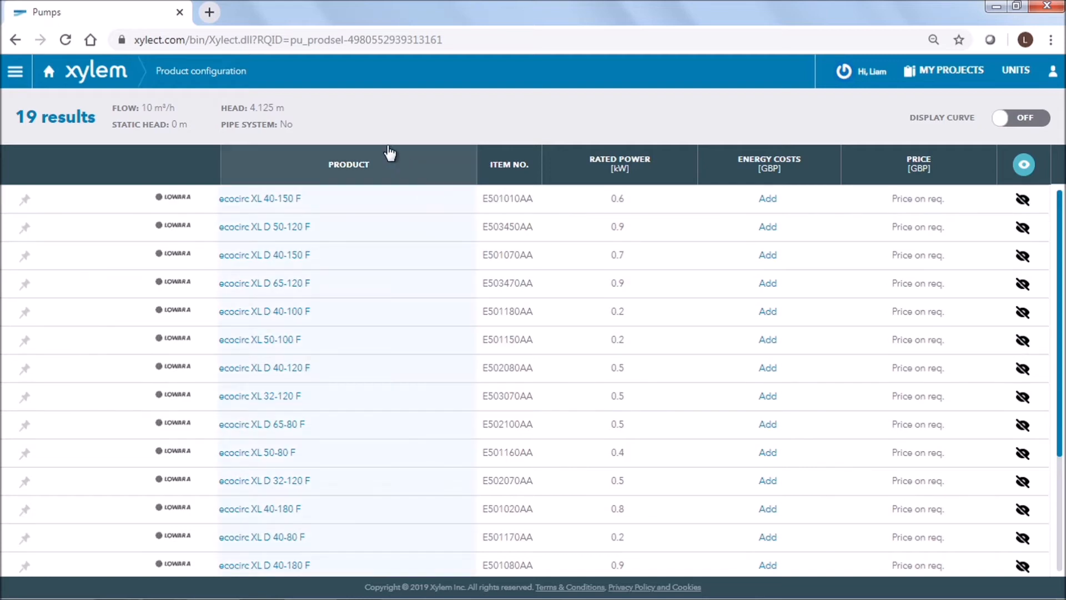
Step: Sort the results by product name and switch on the curve display
click(389, 161)
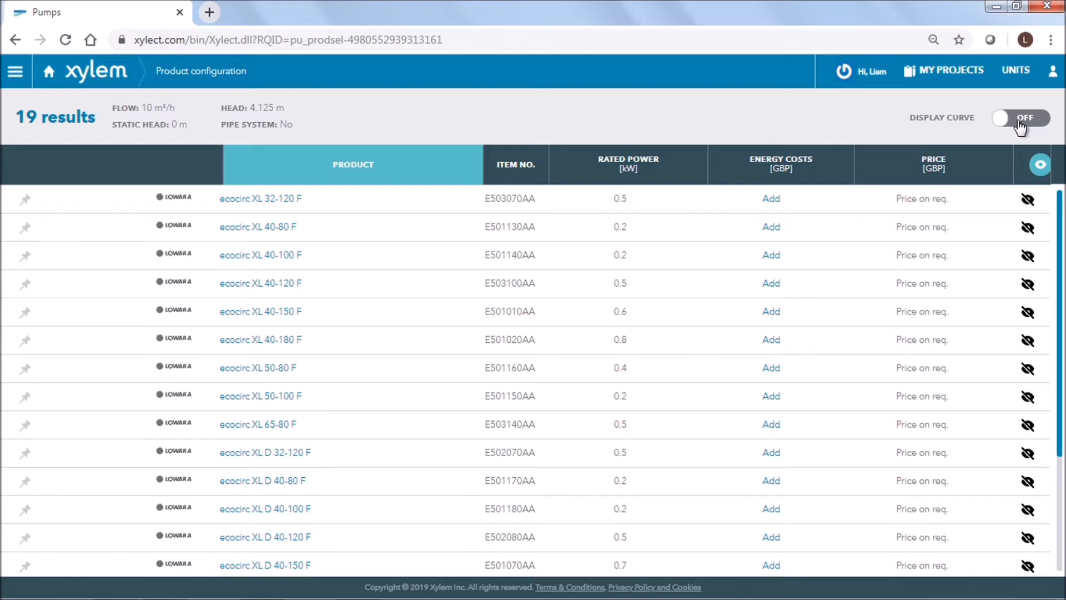
click(1020, 122)
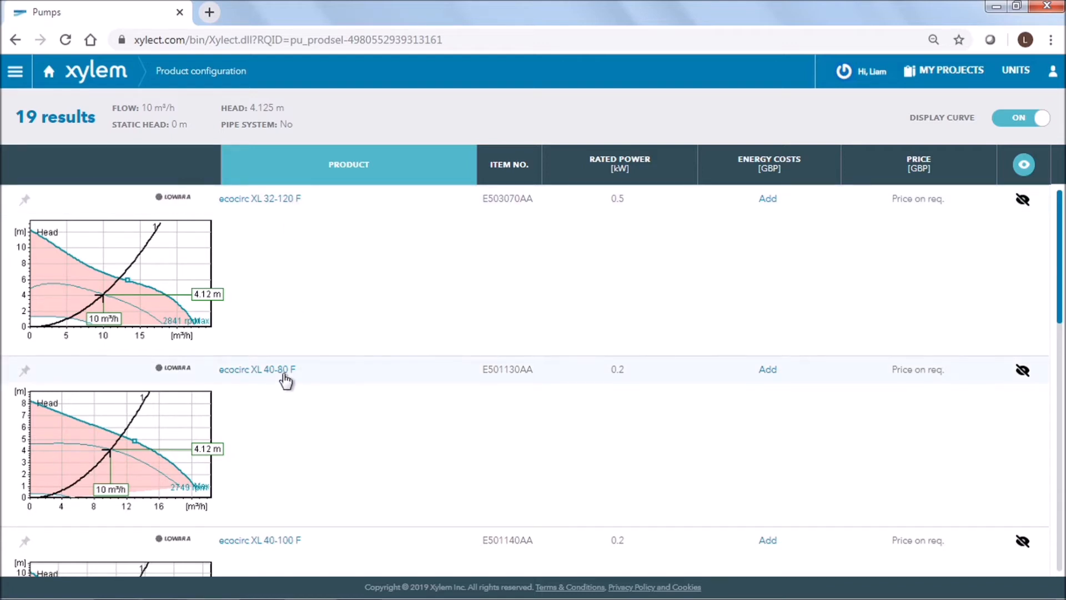
Step: Open the ecocirc XL 40-80 F pump and expand its configuration sections to review them
click(284, 377)
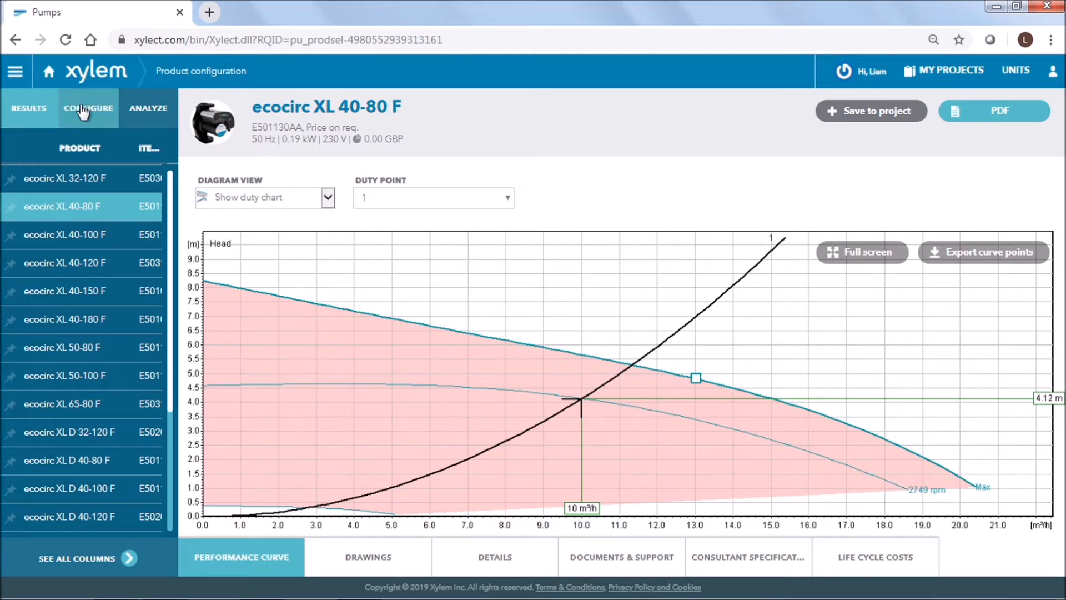
click(82, 111)
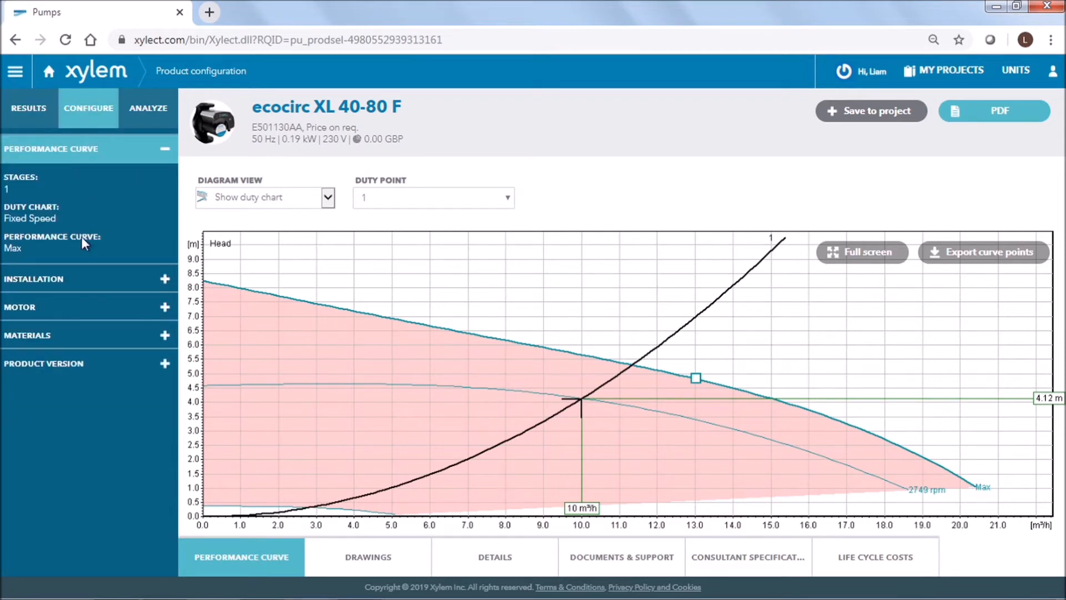
click(83, 283)
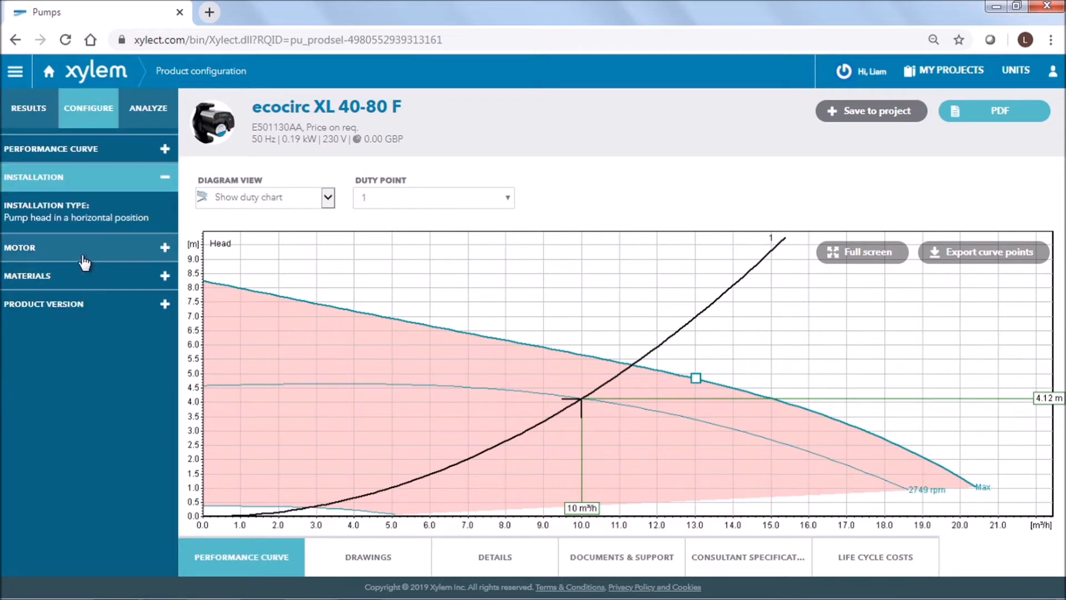
click(83, 257)
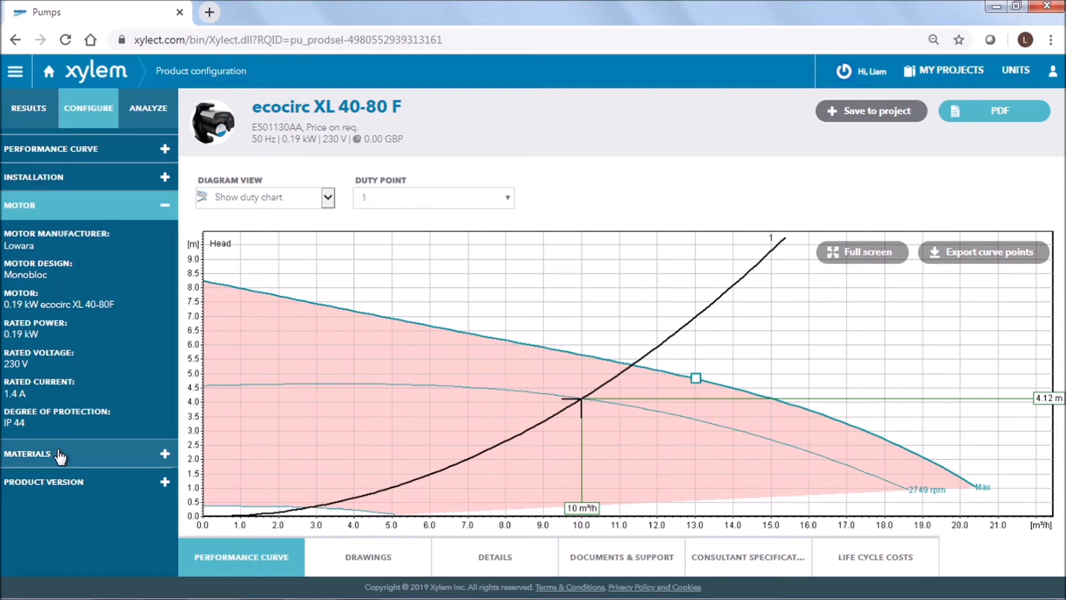
click(59, 455)
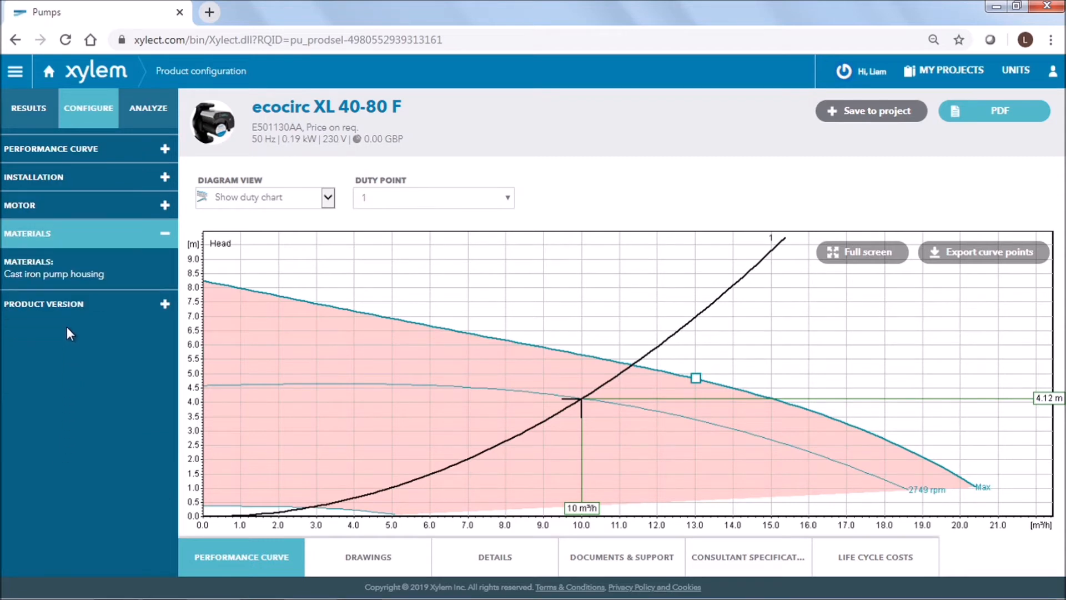
click(67, 305)
Step: Set the pump's integrated communication capability to Modbus RTU & BACnet MS/TP
click(152, 410)
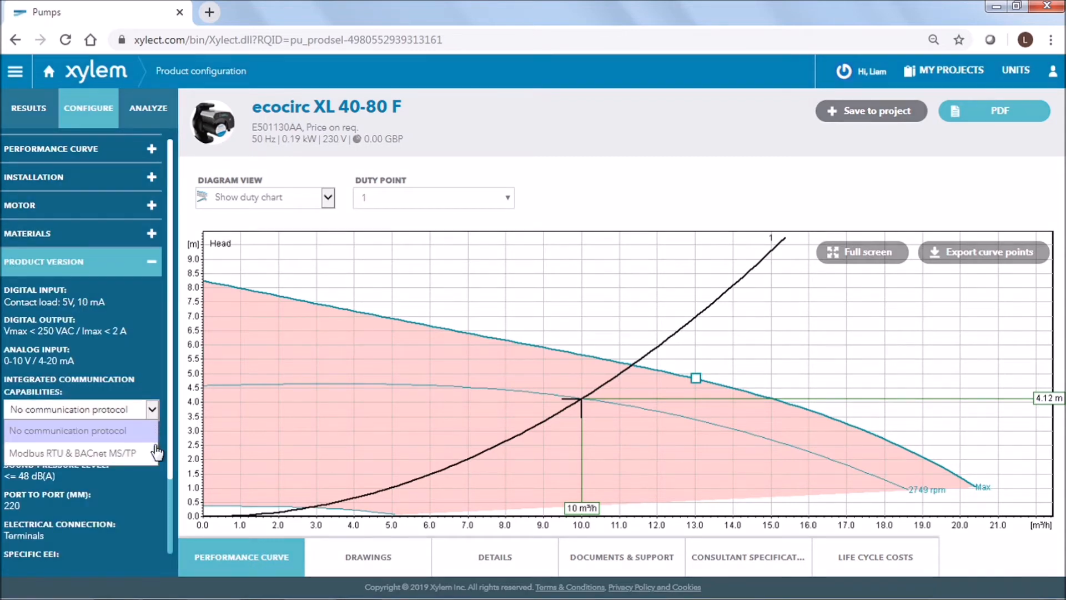
click(154, 454)
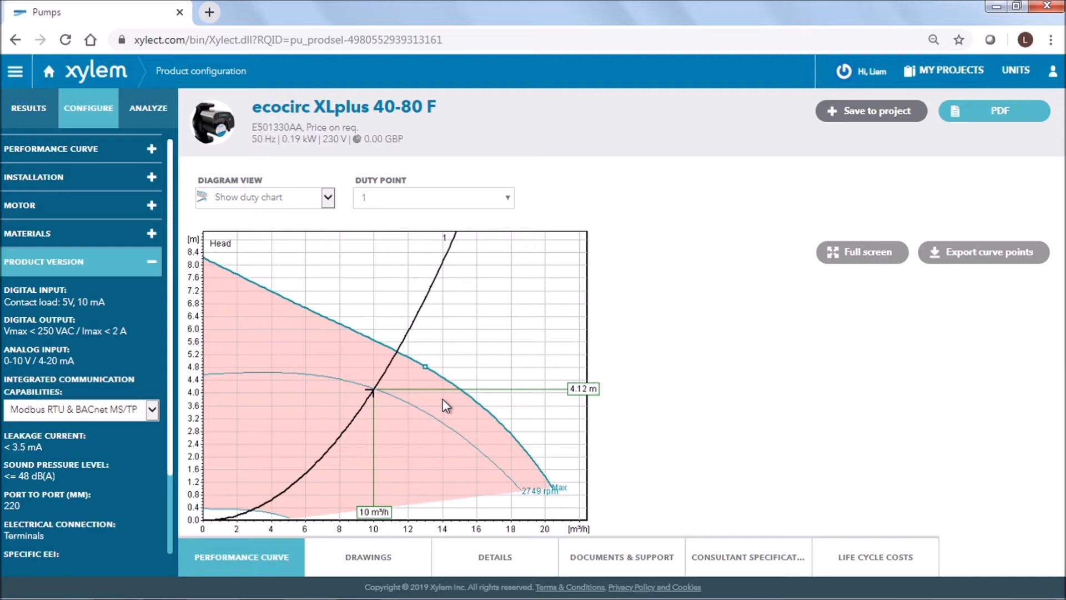
Step: Download the customized PDF data sheet for the ecocirc XLplus 40-80 F and open the downloaded file
click(1008, 118)
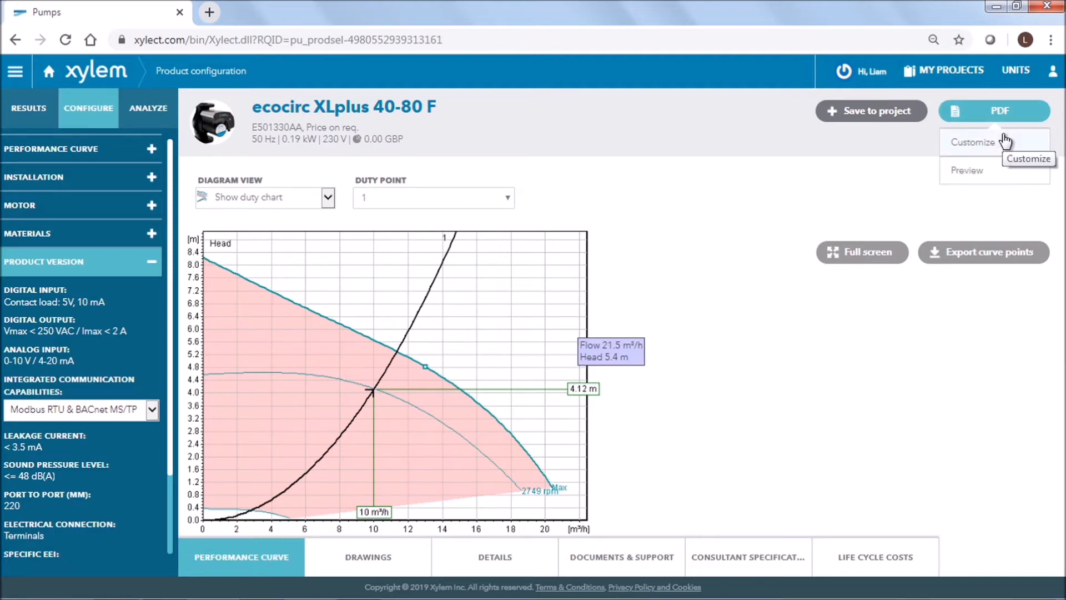
click(1004, 137)
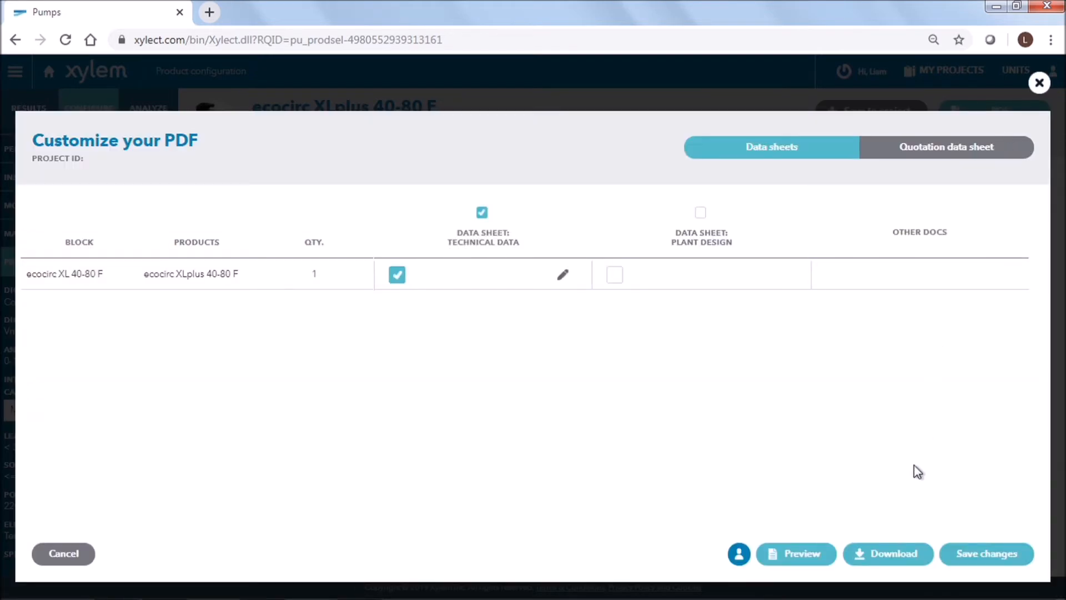
click(887, 555)
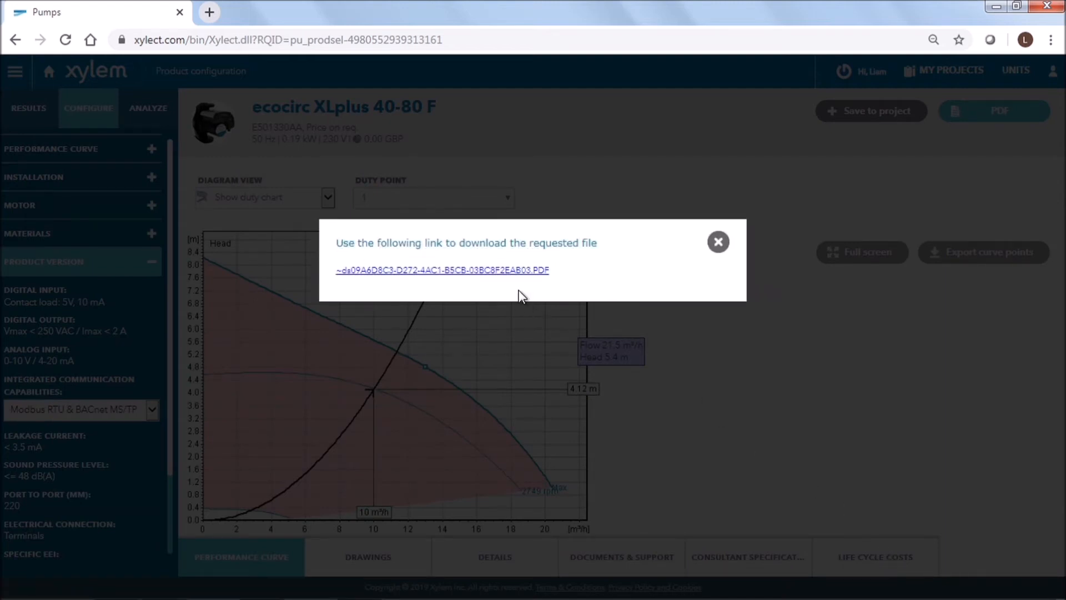
click(506, 272)
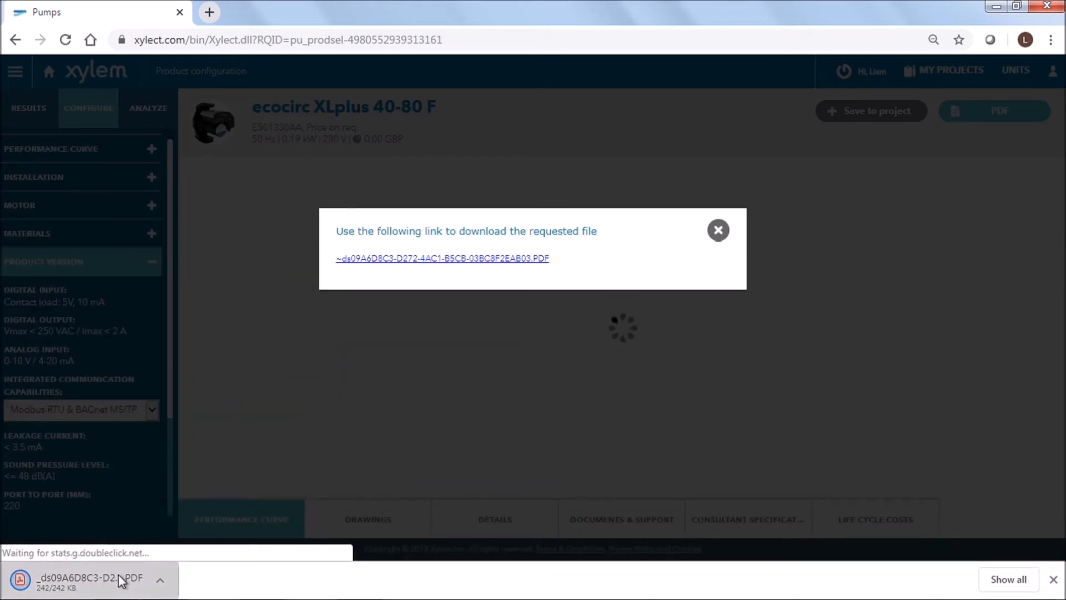
click(118, 578)
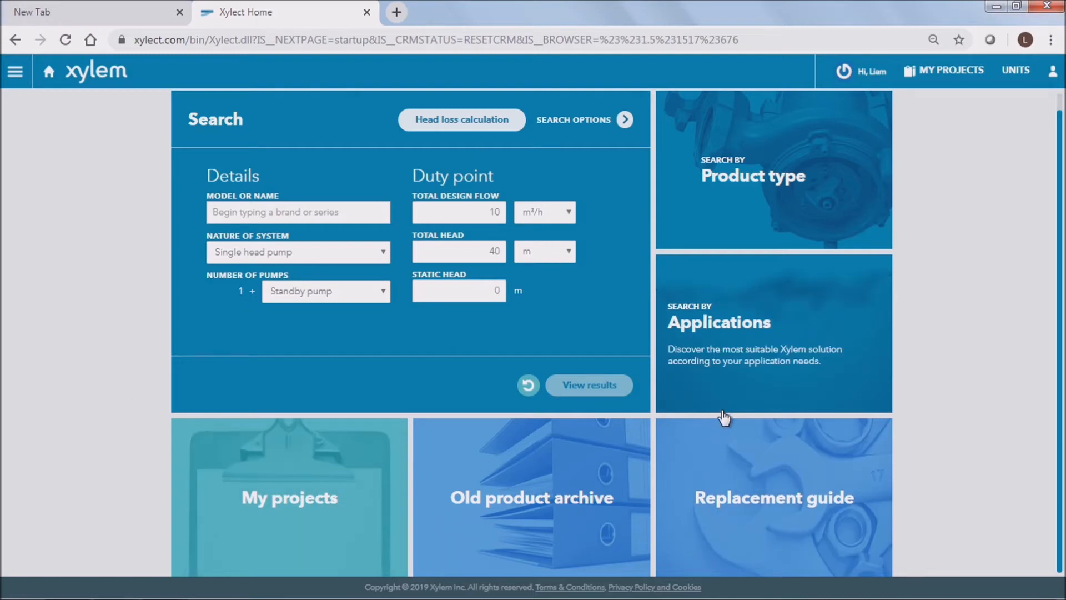
Step: Start a new search with a total design flow of 55 m³/h and a total head of 32 m
double_click(491, 212)
text(55)
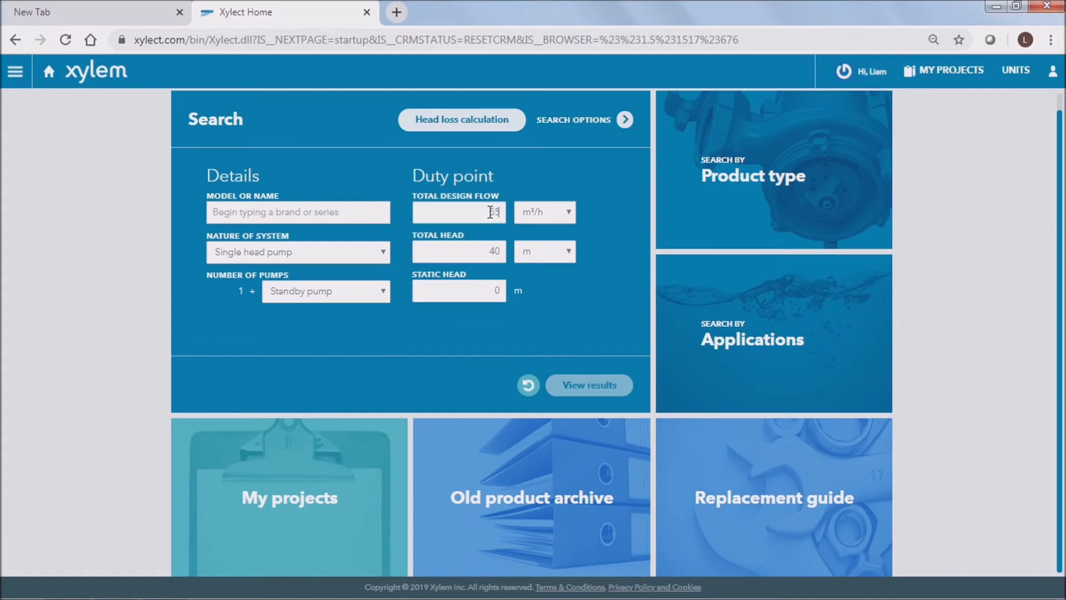
key(Tab)
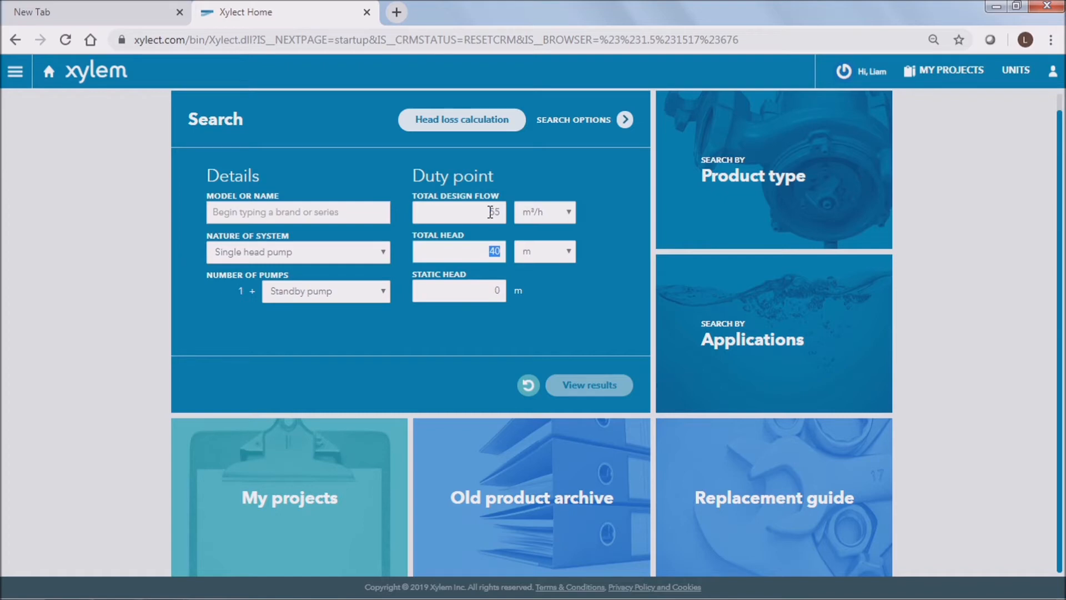
text(32)
Step: Add the e-NSCE and e-SHE series as the model search criteria
click(234, 209)
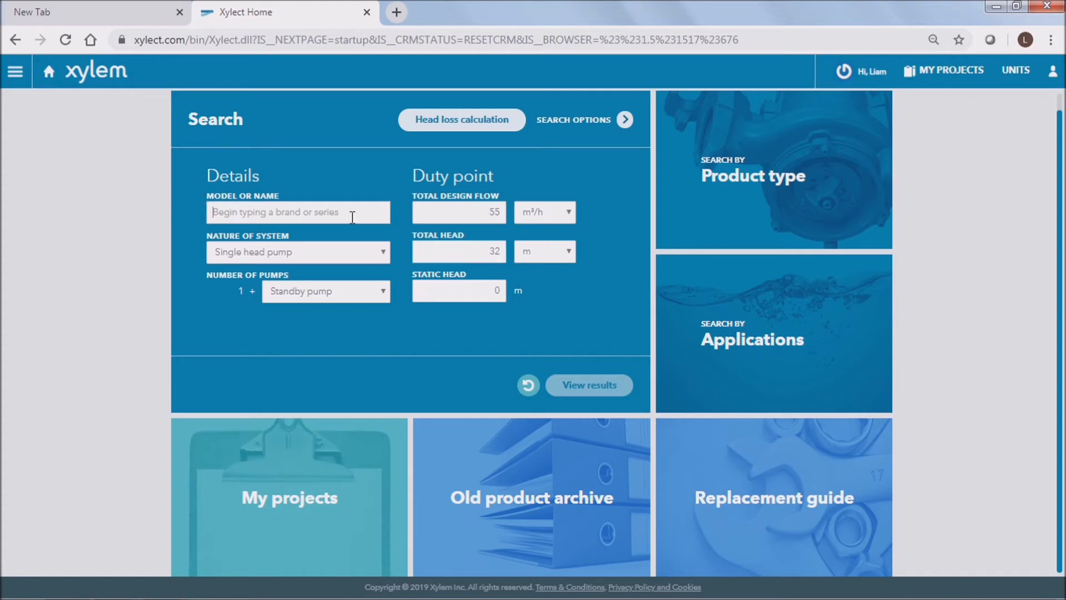
text(nsce)
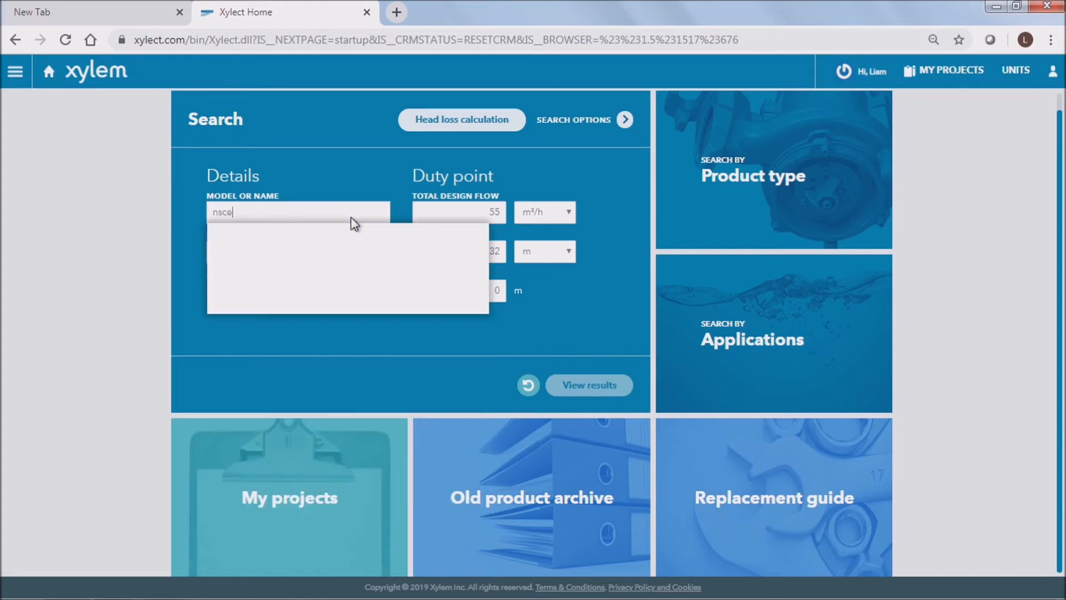
click(343, 259)
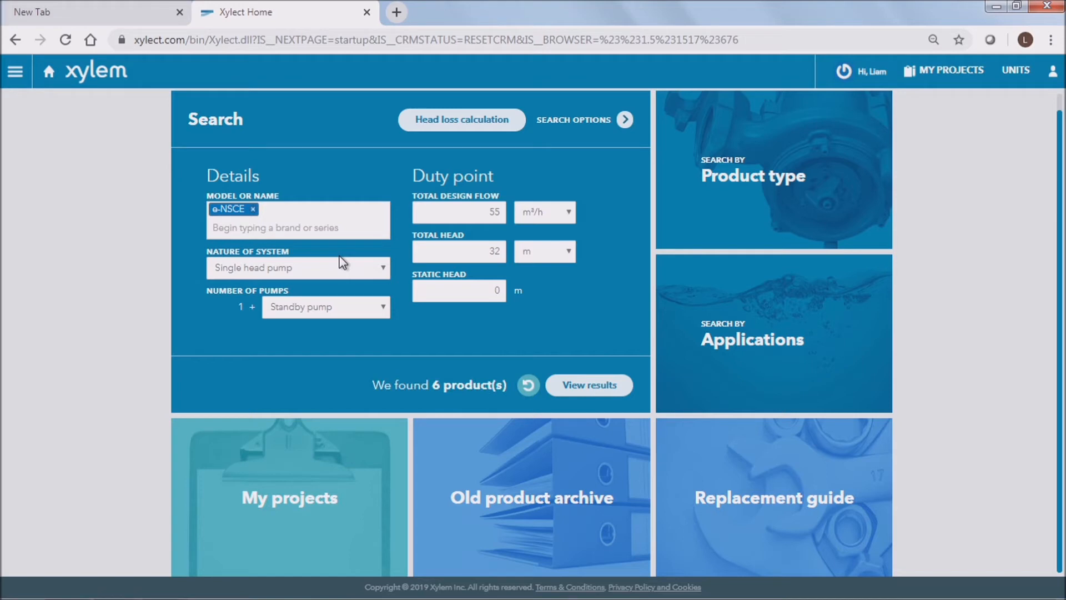
click(345, 220)
text(eshe)
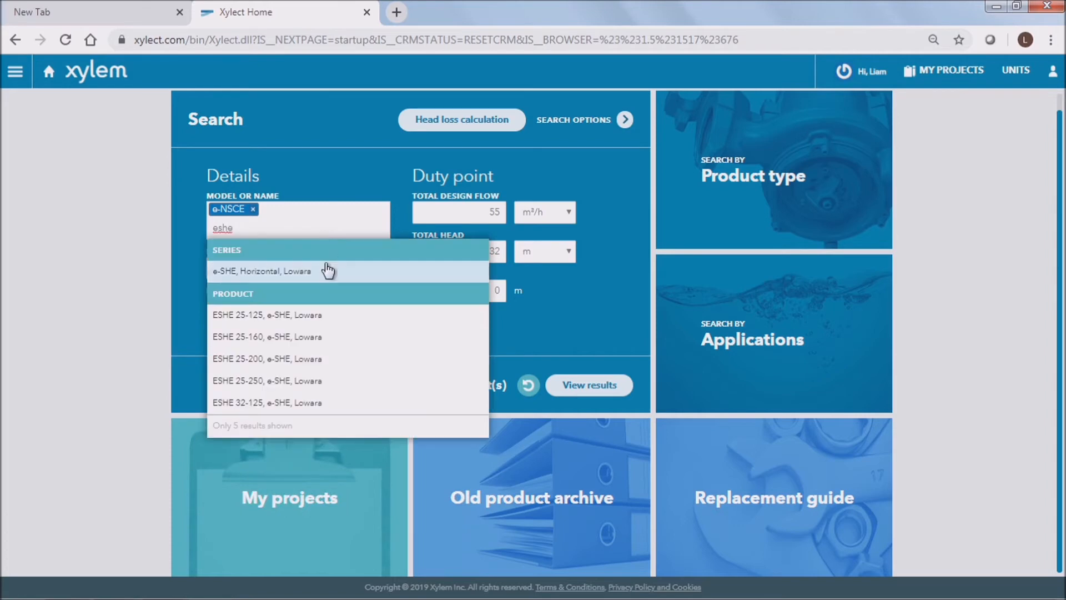
click(325, 271)
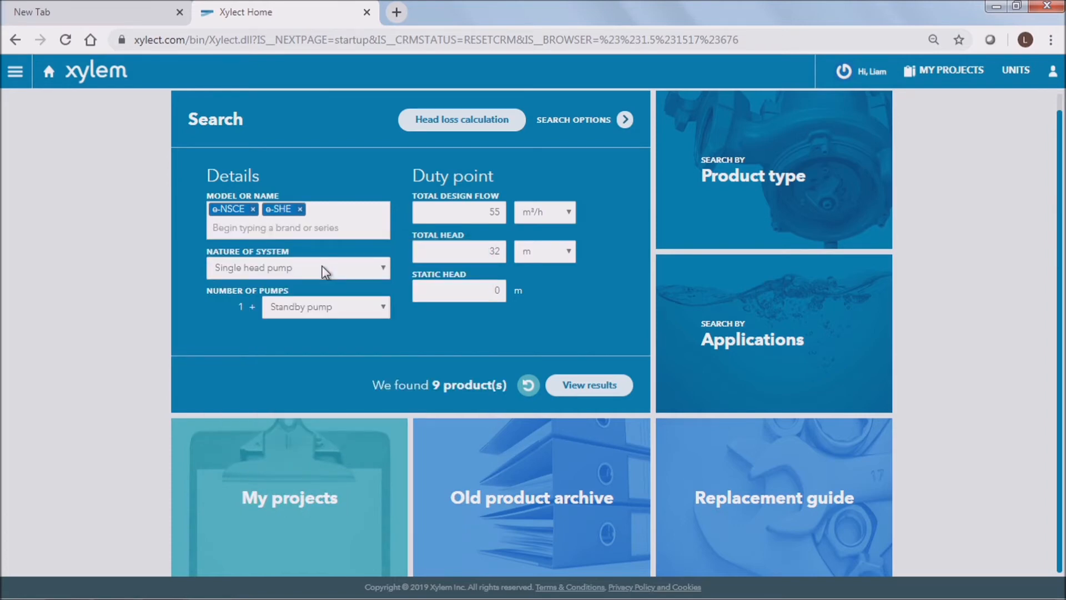
Step: View the matching products, sort them by rated power and switch on the curve display
click(612, 389)
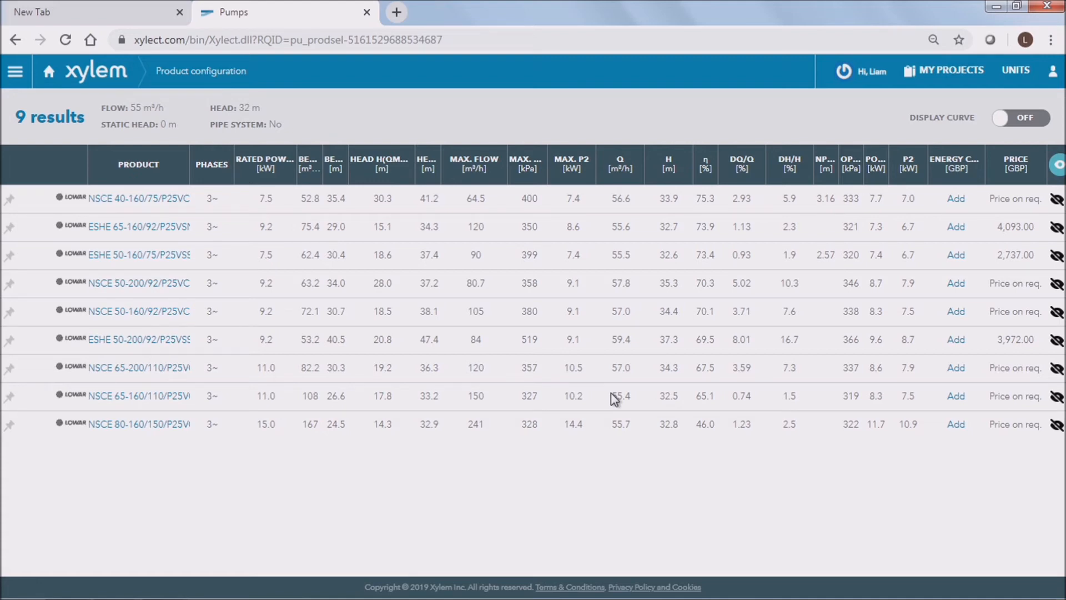
click(267, 165)
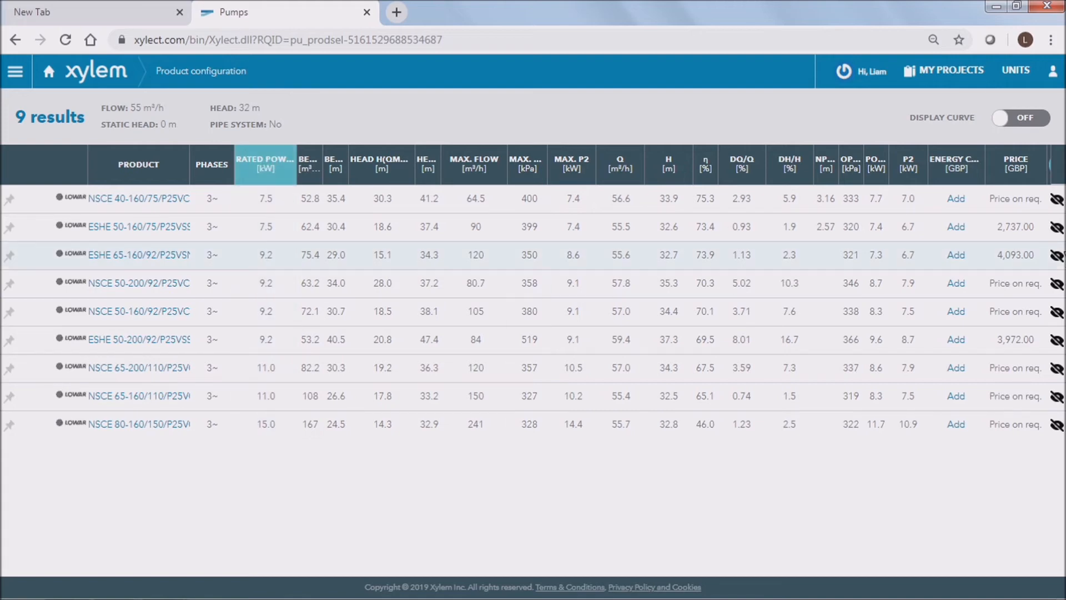
click(1009, 128)
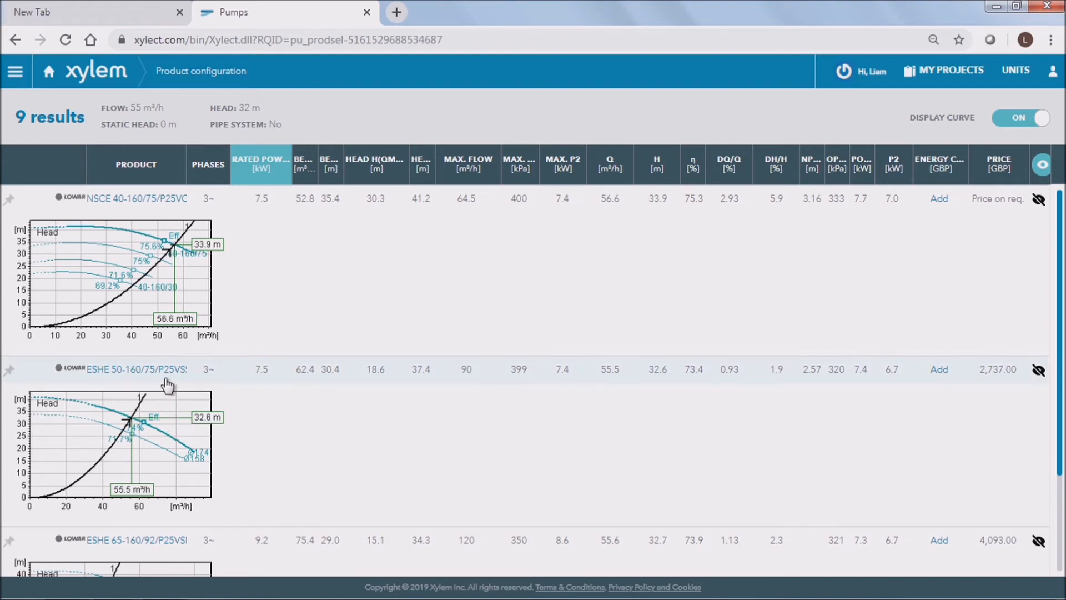
Step: Open the NSCE 50-200/92/P25VCS4 pump and set its diagram view to Selected curve
scroll(167, 385, down, 4)
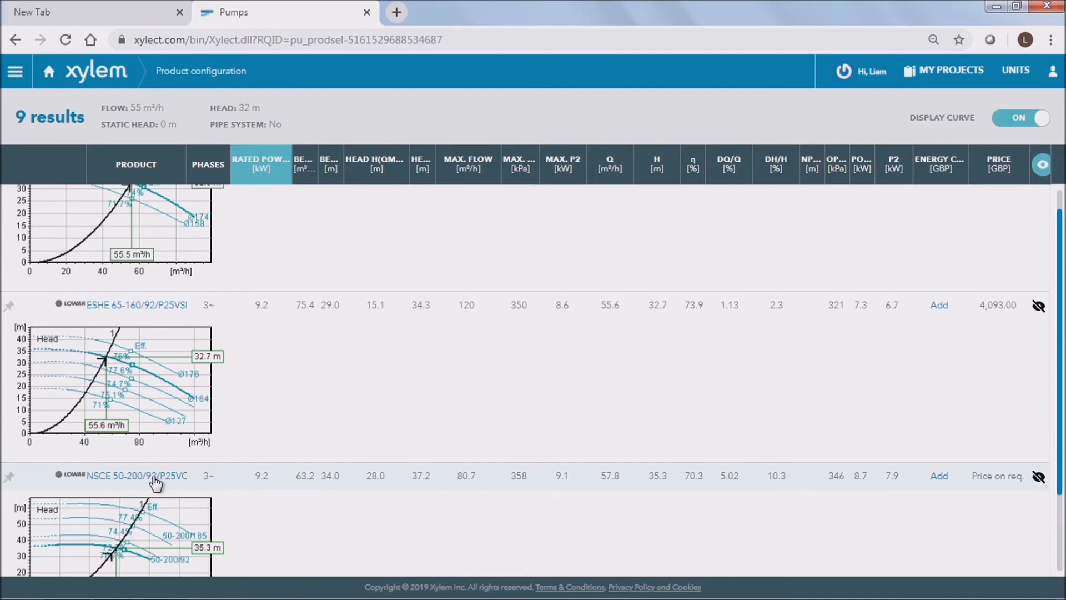
click(138, 476)
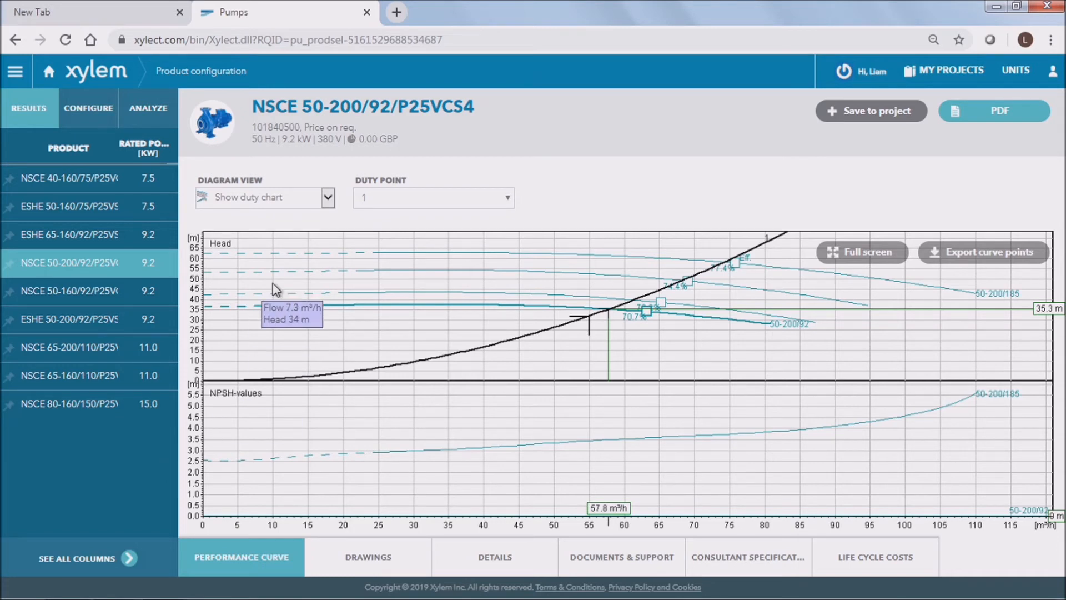
click(328, 199)
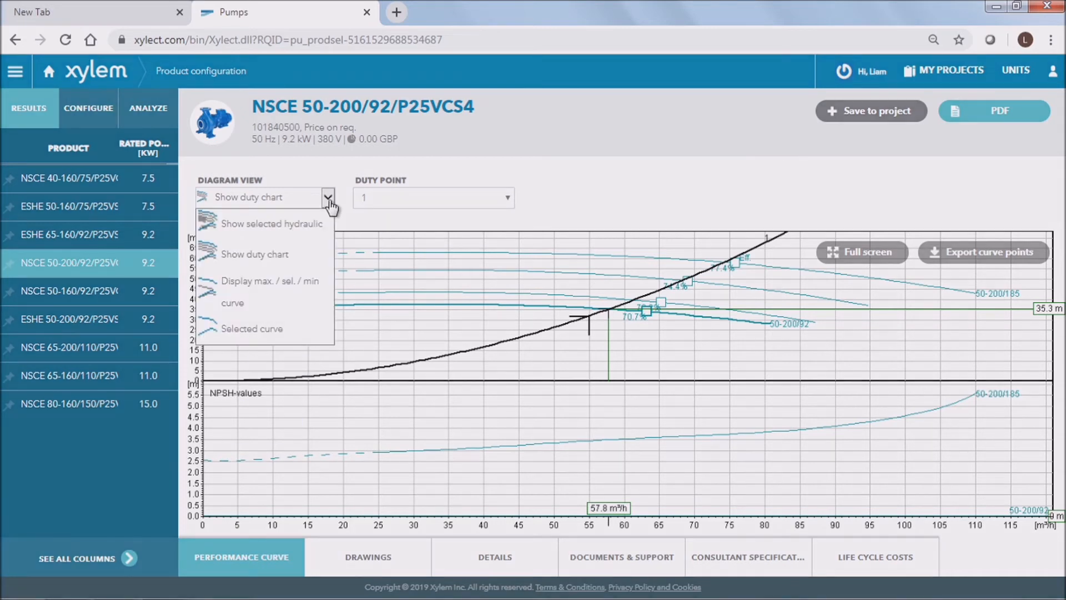
click(250, 328)
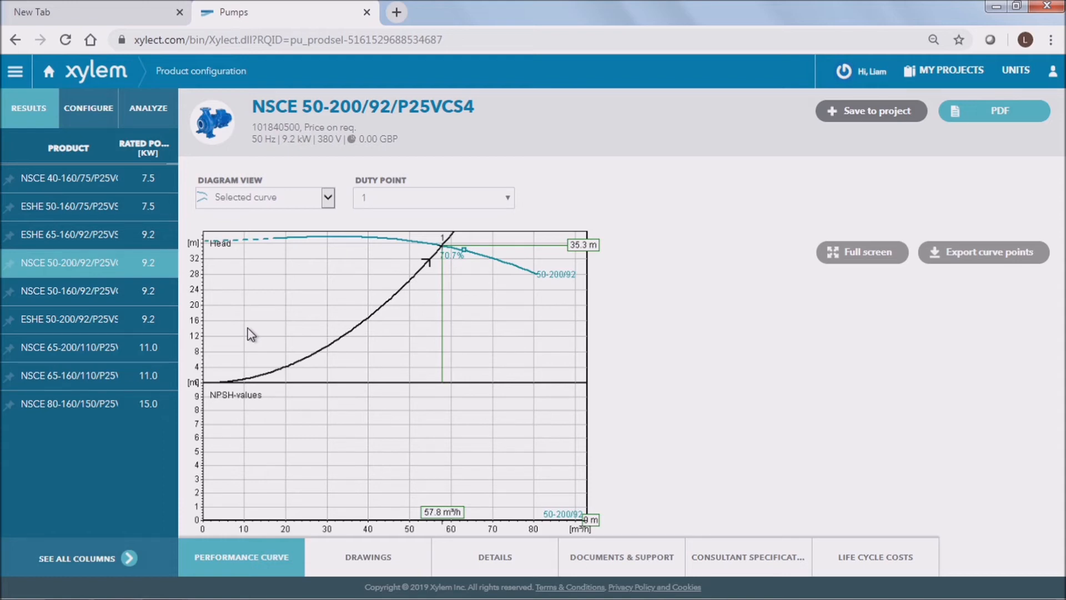
Step: Apply multiple speed curves by frequency at 30, 35, 40 and 45 Hz in the analysis settings
click(133, 119)
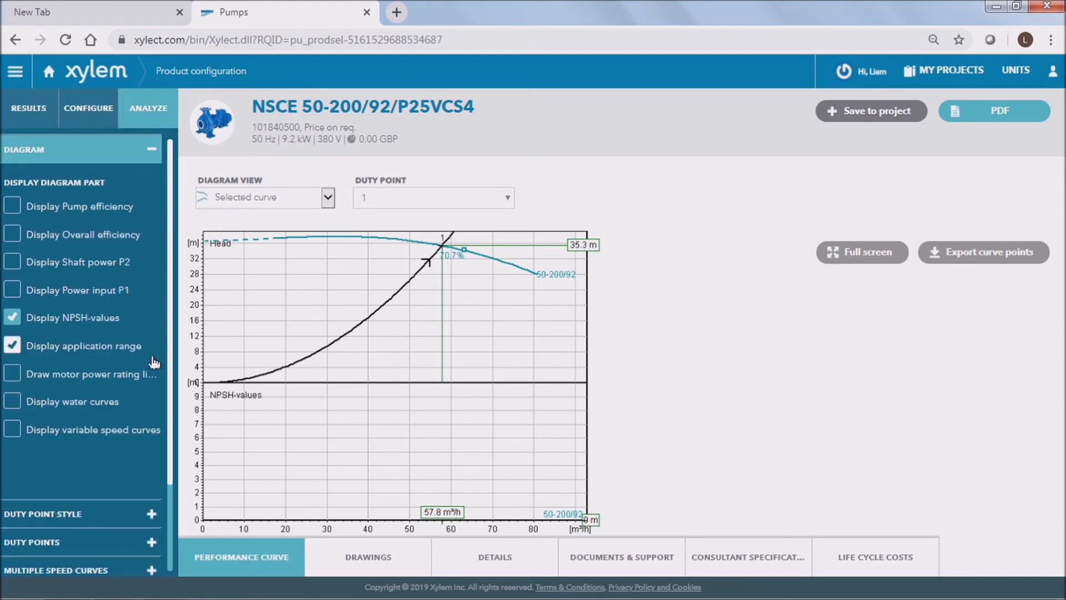
scroll(135, 466, down, 2)
click(92, 492)
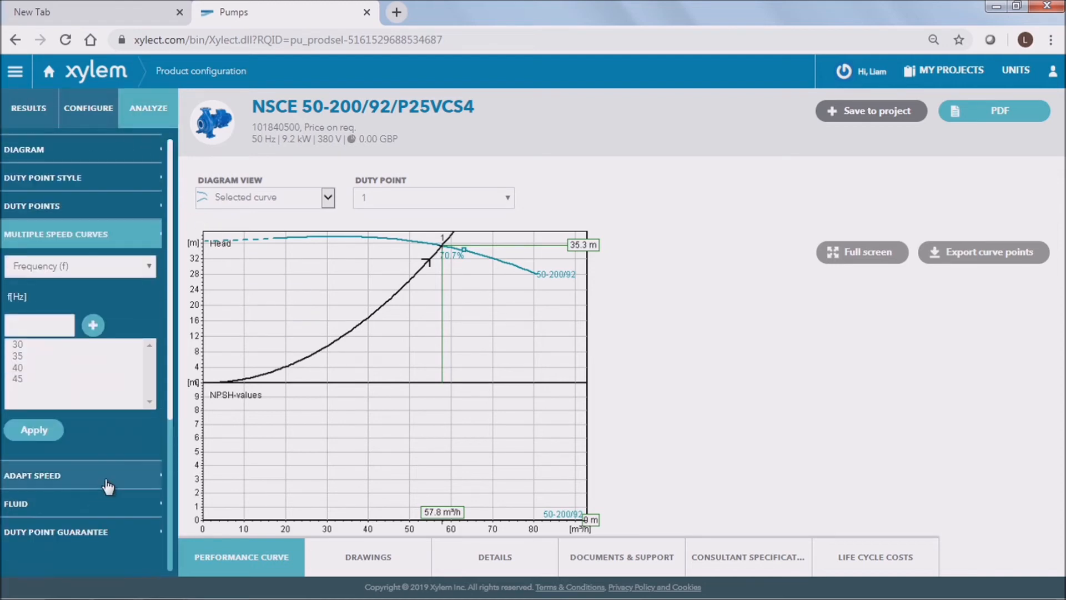
click(35, 430)
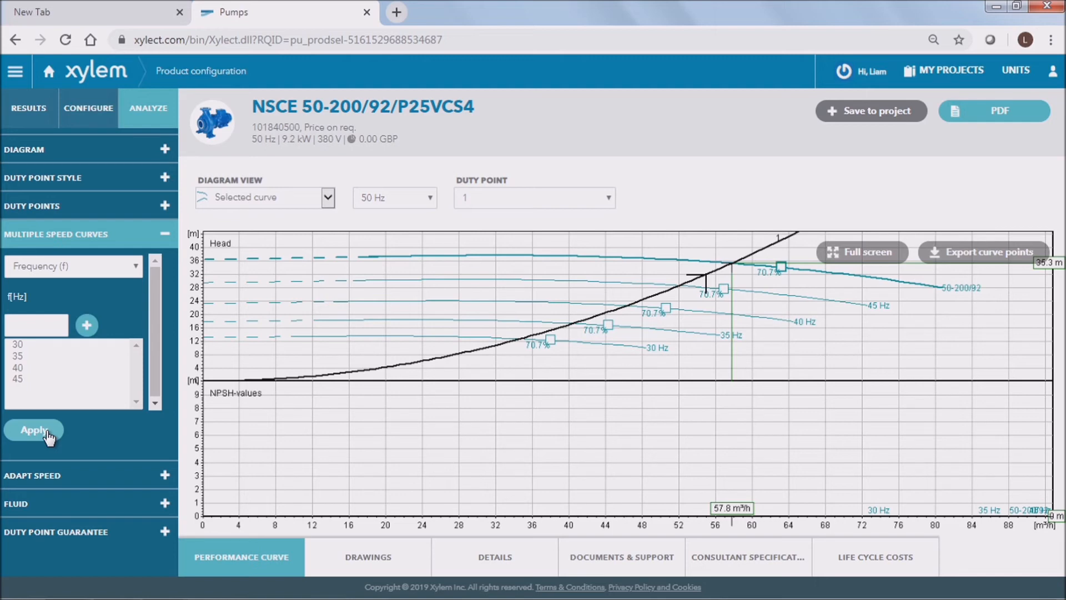
Step: Save the pump to a new project named Water Transfer and return to the search results
click(913, 111)
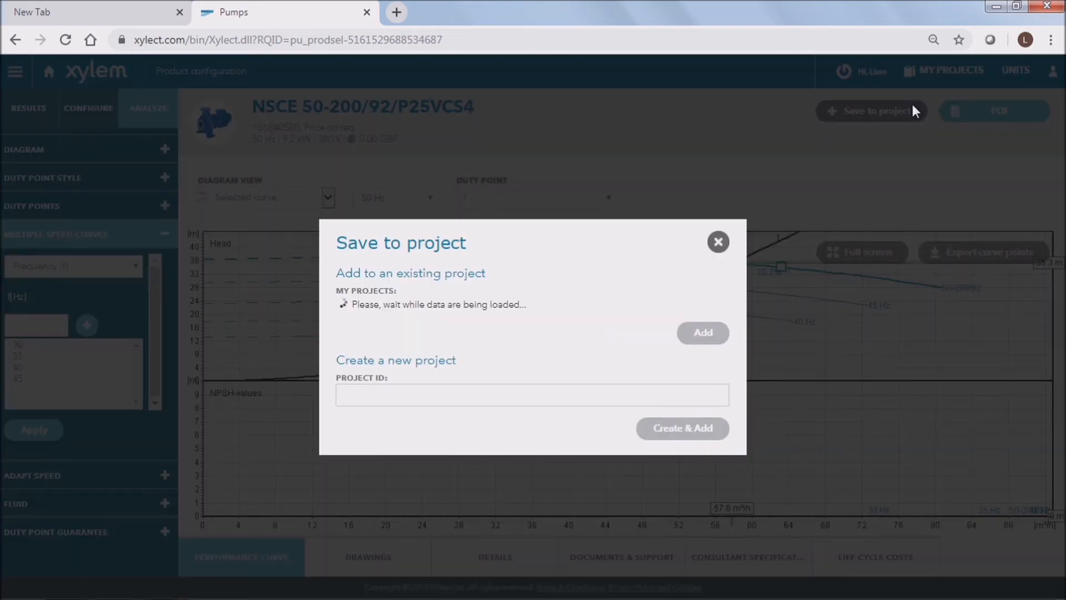
click(436, 406)
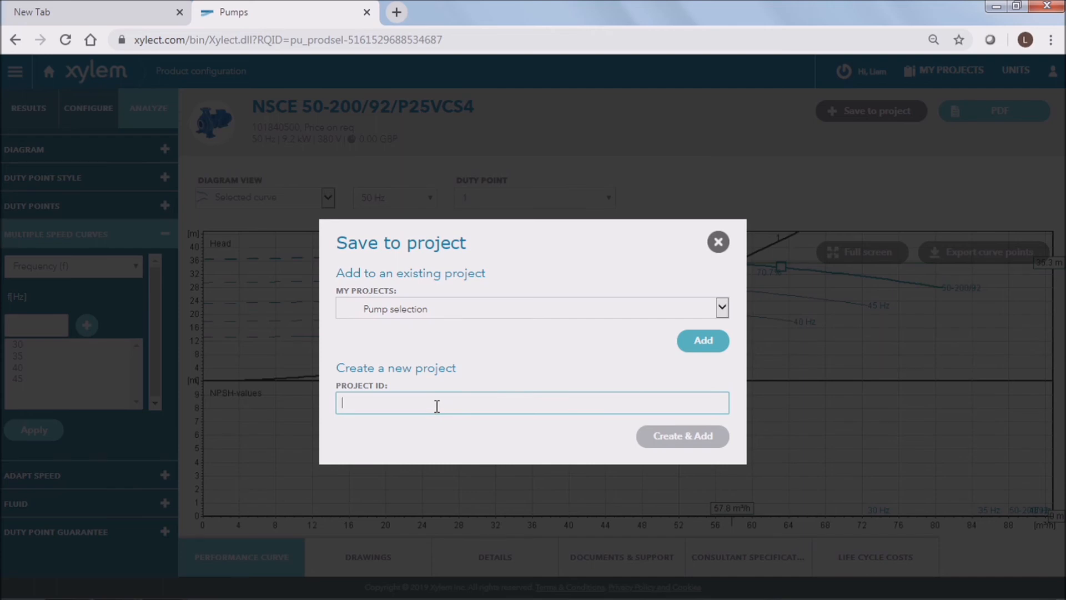
key(Caps_Lock)
text(E)
key(Caps_Lock)
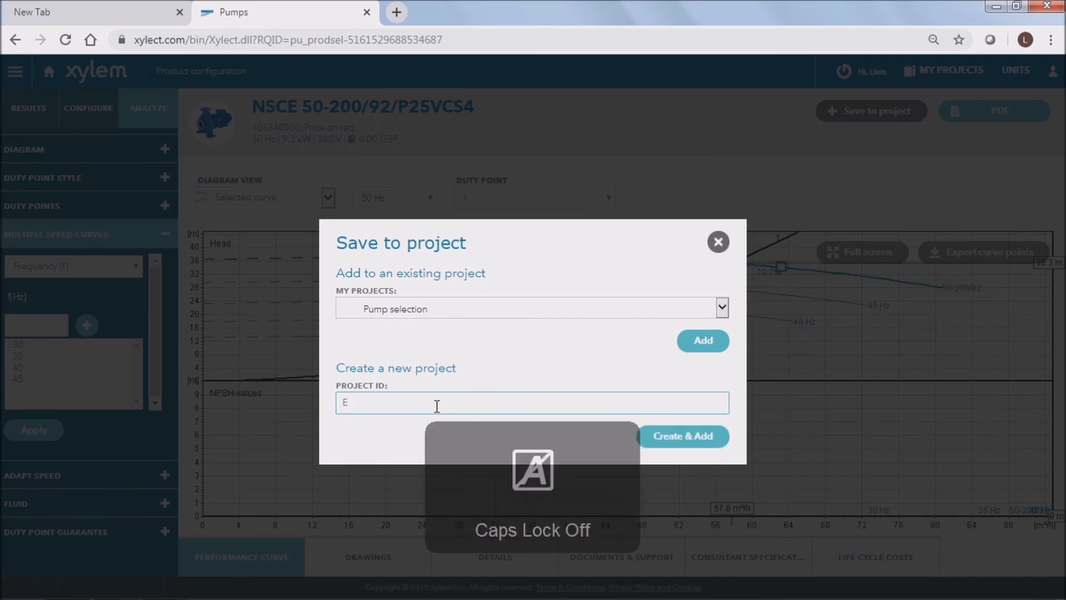
key(BackSpace)
key(Caps_Lock)
text(W)
key(Caps_Lock)
text(ater)
key(Caps_Lock)
text(T)
key(Caps_Lock)
text(ransfer)
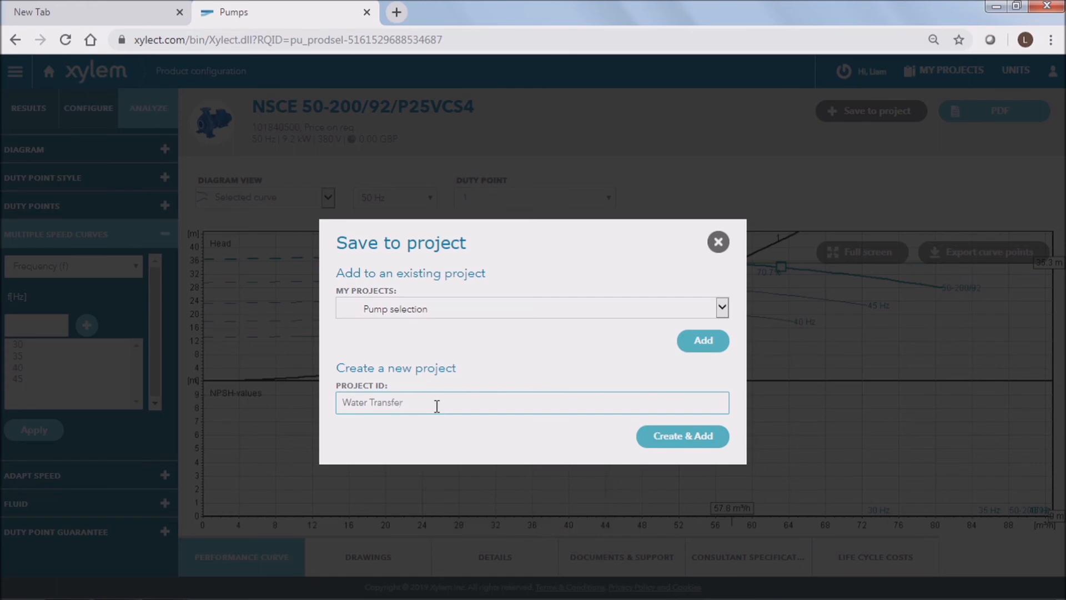
click(674, 439)
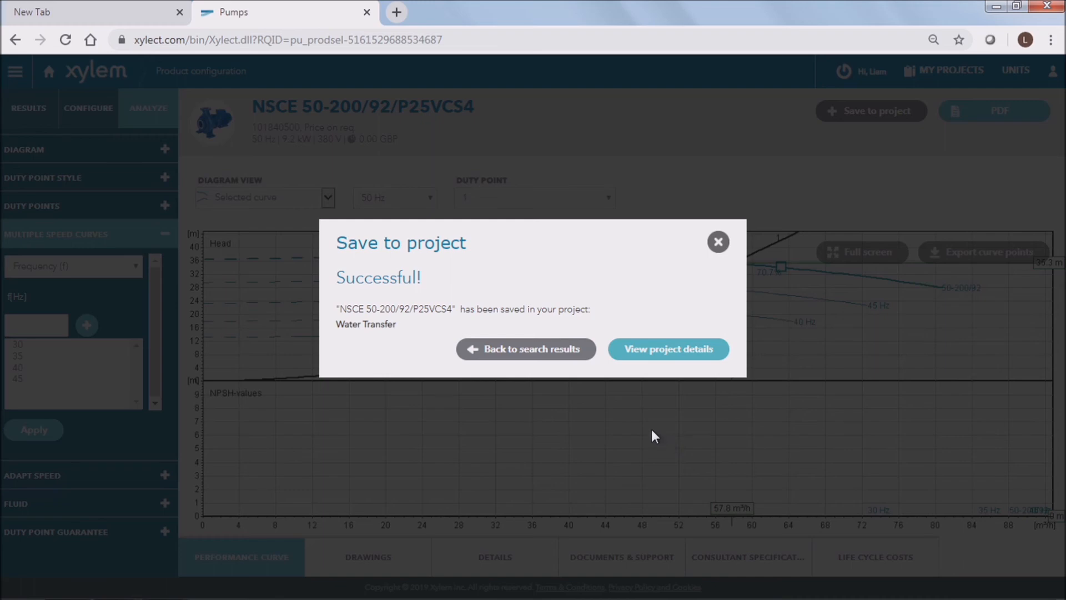
click(560, 350)
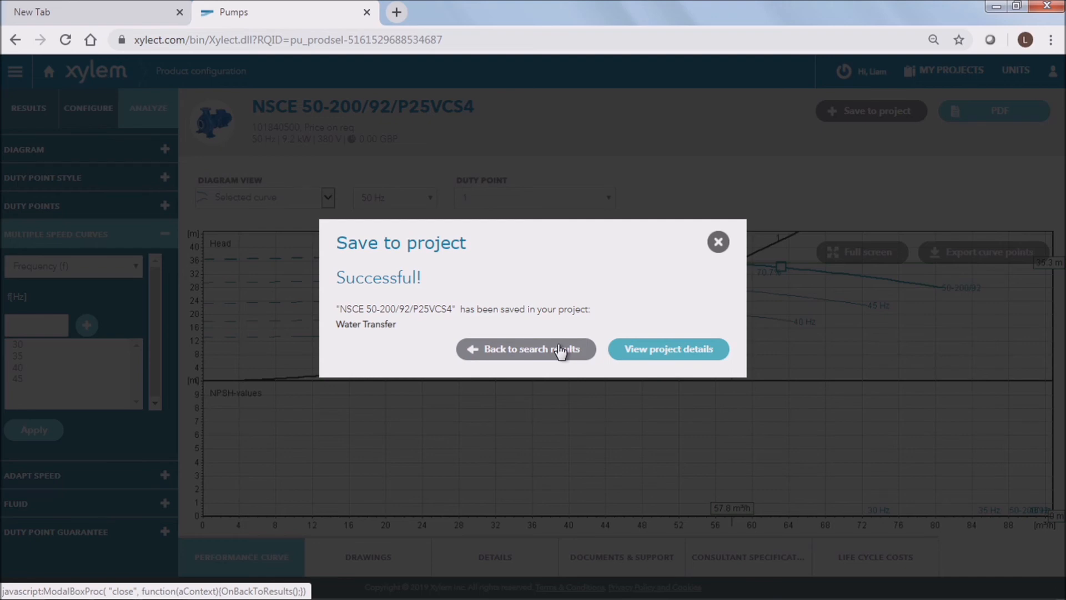
click(559, 350)
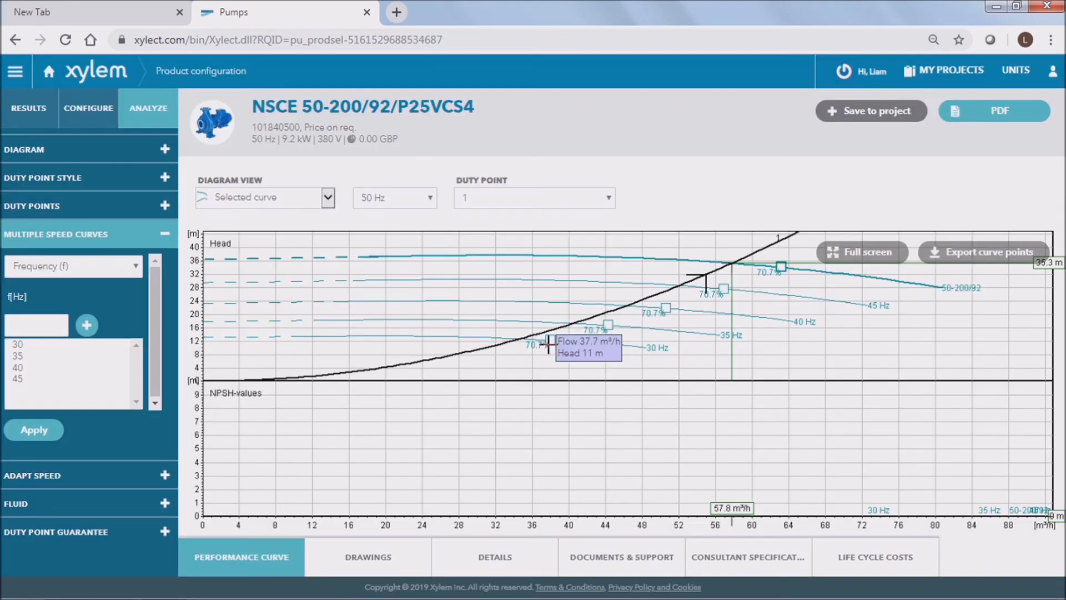
Step: Open the ESHE 50-160/75/P25VSSA pump from the results and add it to the existing Water Transfer project
click(29, 119)
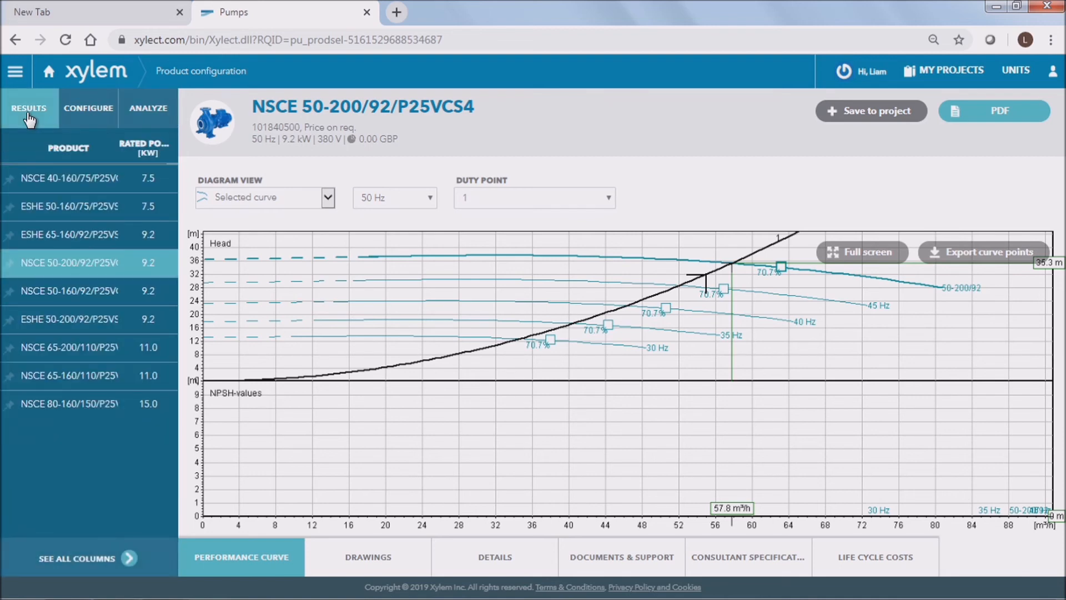
click(83, 211)
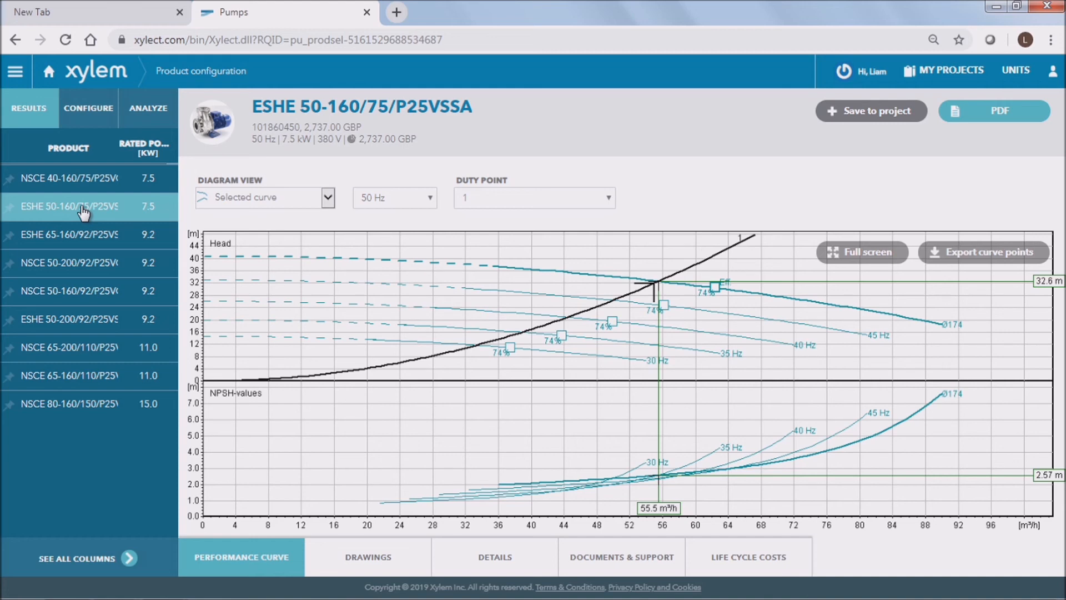
click(900, 116)
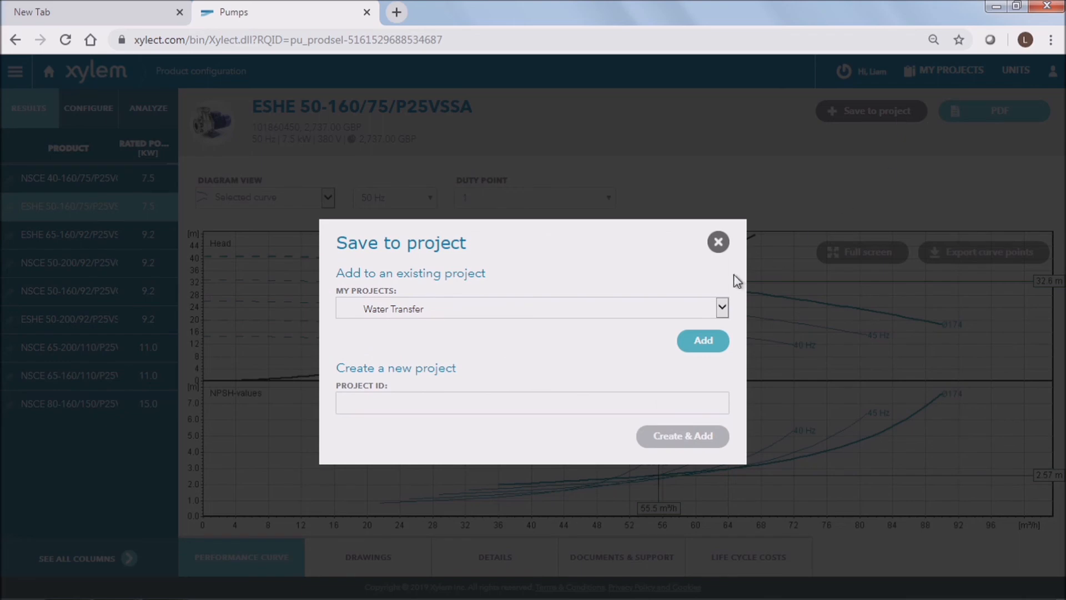
click(722, 308)
click(446, 349)
click(703, 342)
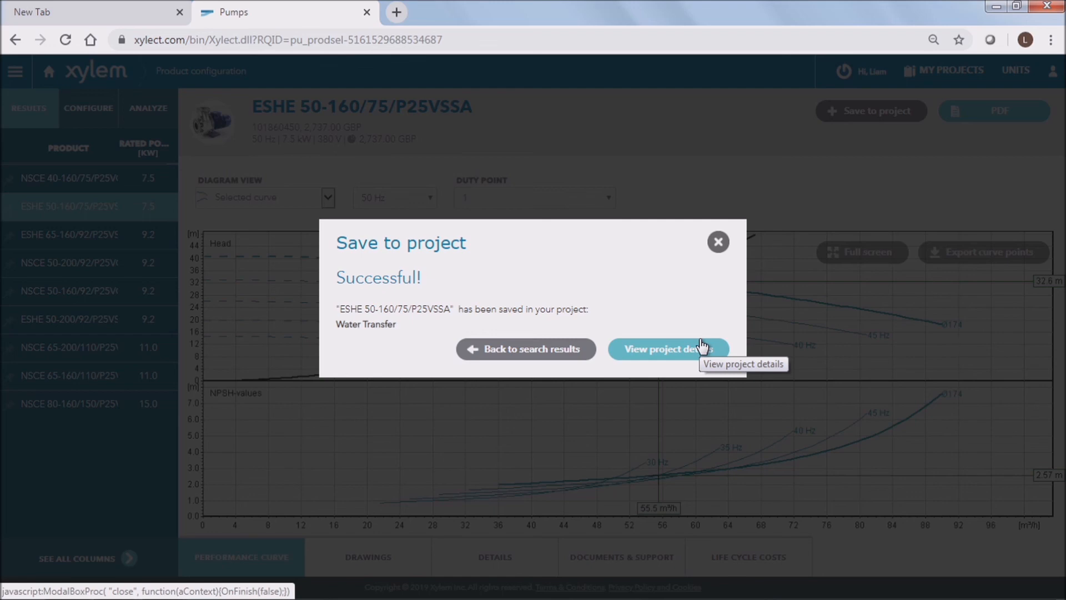
Step: Open the Water Transfer project's details and share the project with a colleague by entering their e-mail address
click(702, 346)
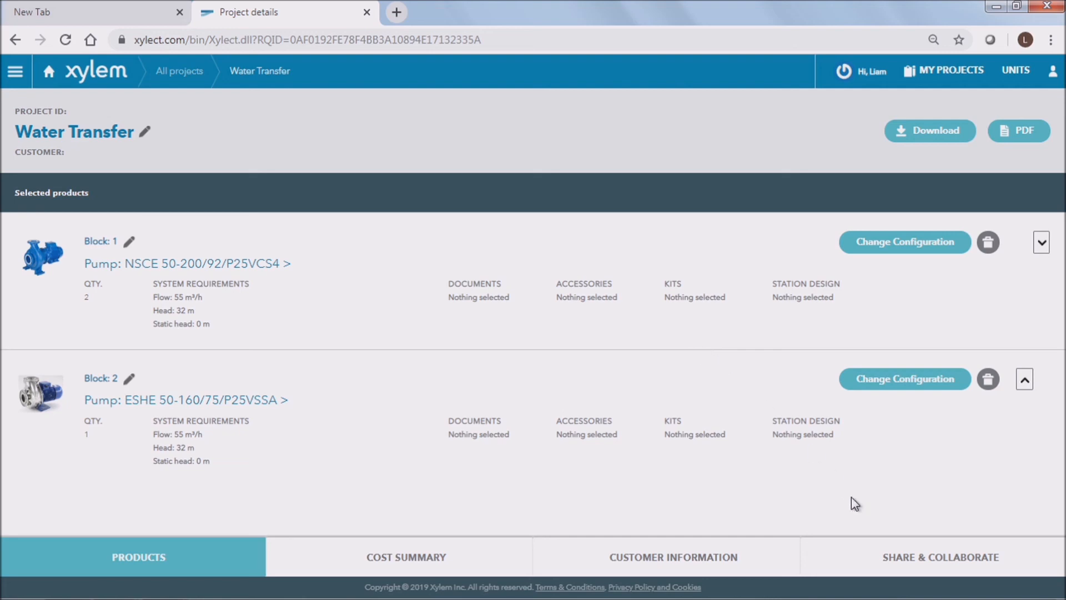
click(906, 566)
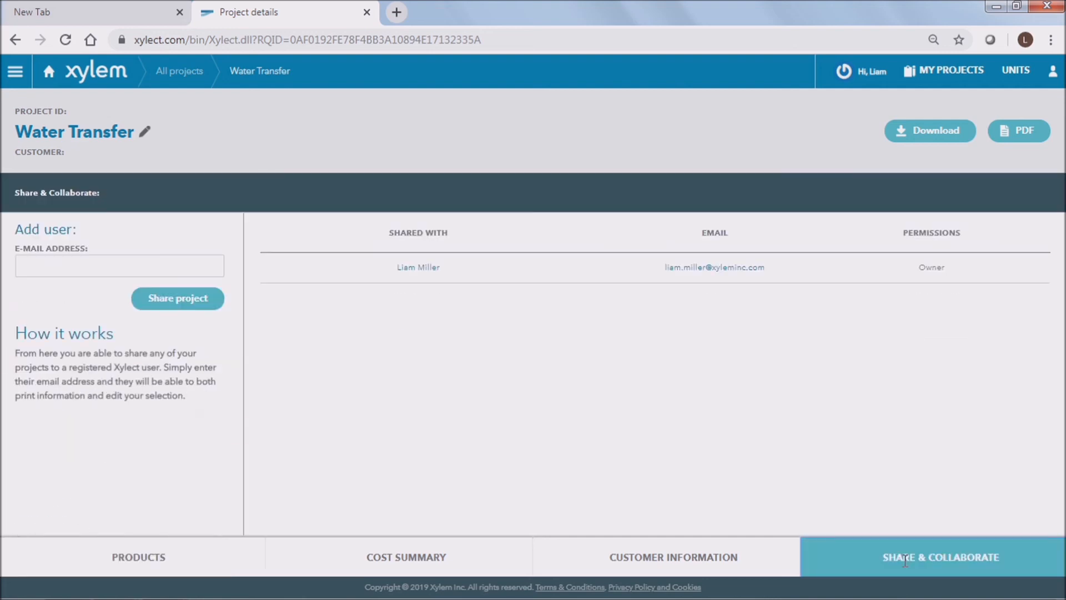
click(204, 265)
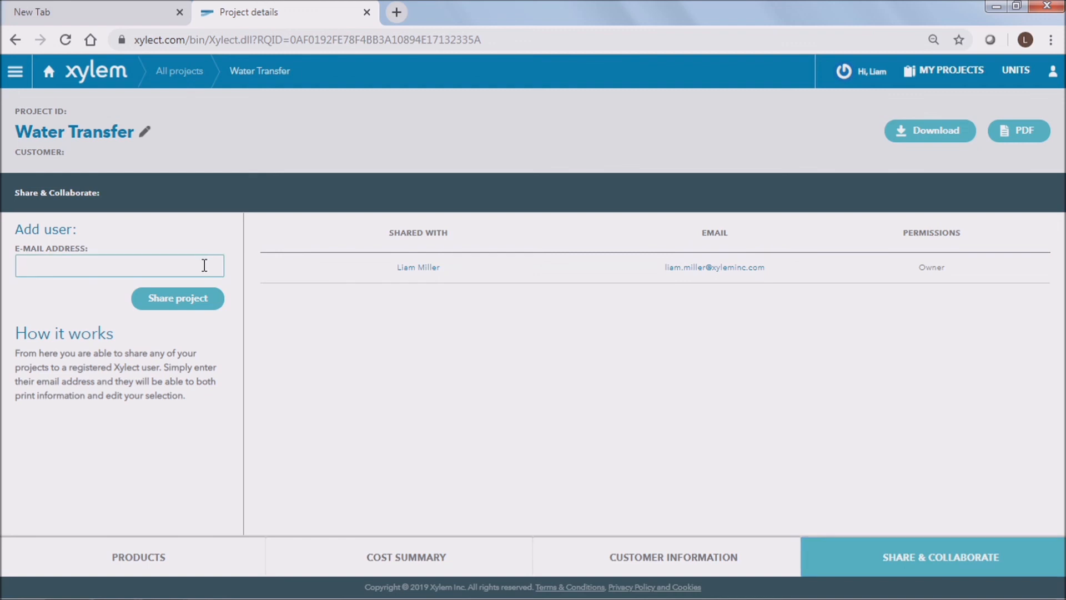
key(Caps_Lock)
key(Caps_Lock)
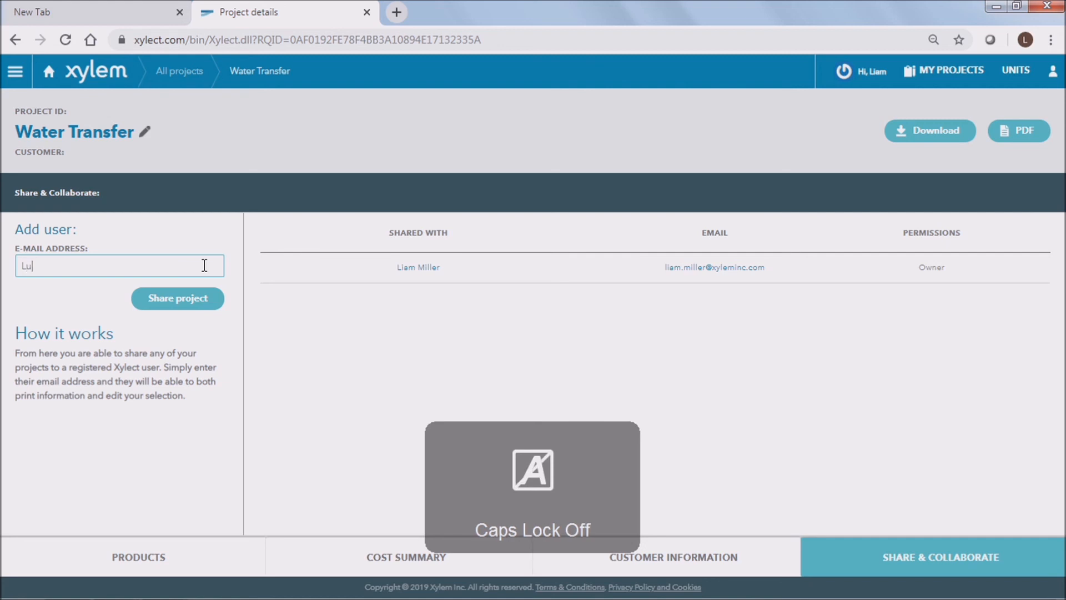
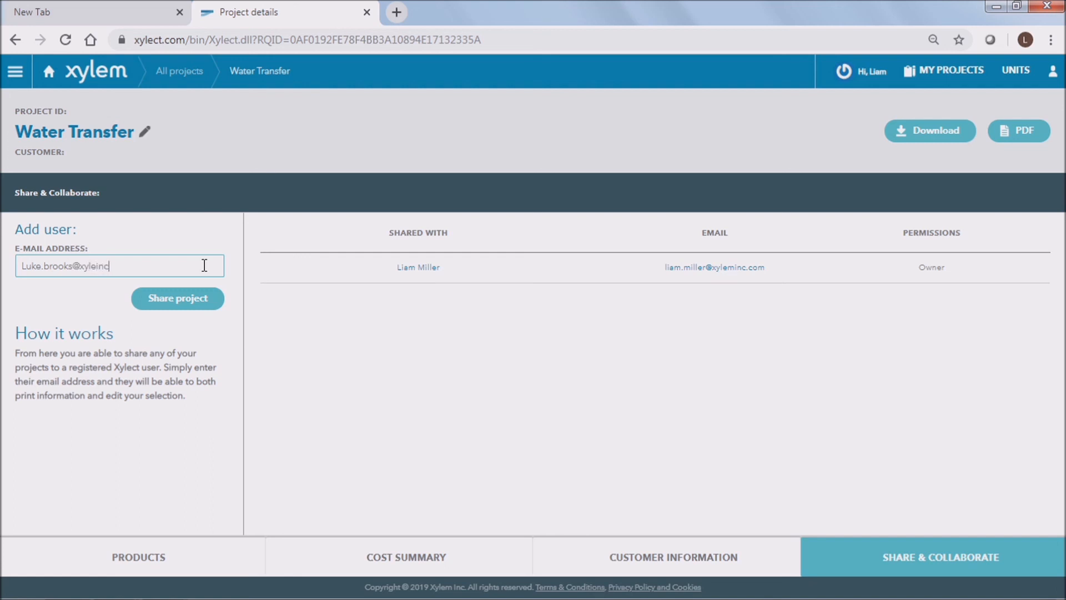
click(196, 305)
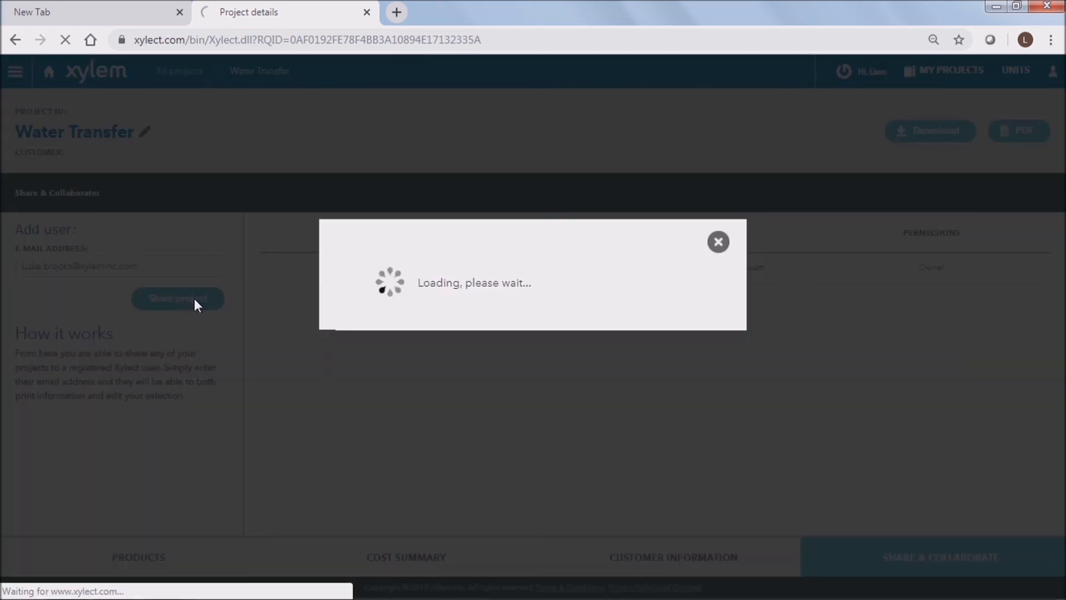